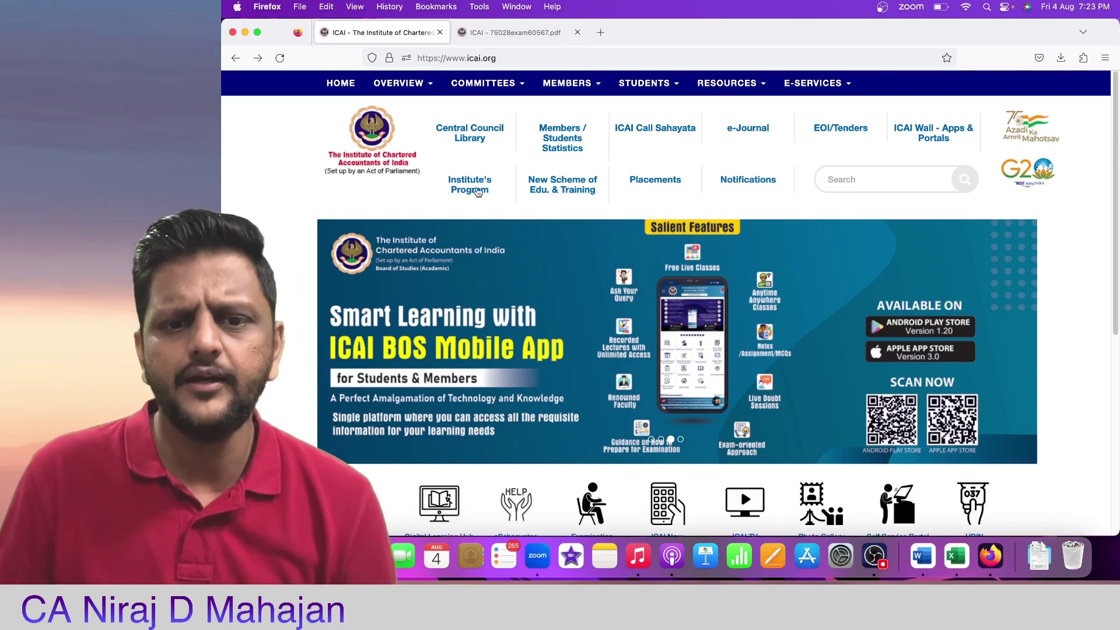
# Step: Switch to the exam announcement PDF and highlight the December 2023 Foundation exam dates
pyautogui.scroll(-5, 503, 204)
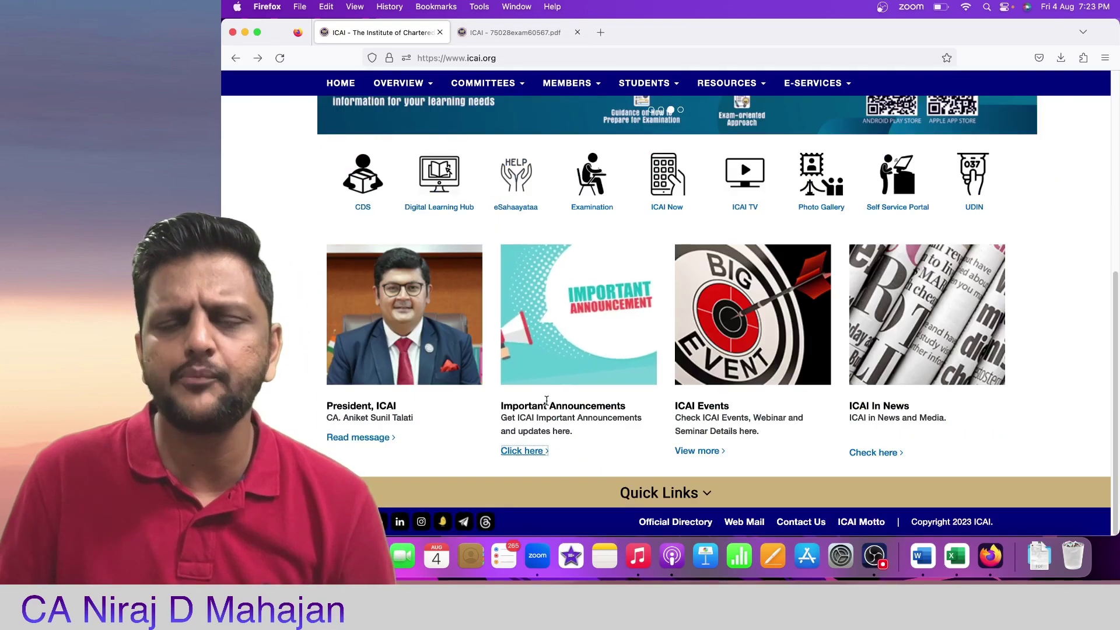
pyautogui.click(511, 35)
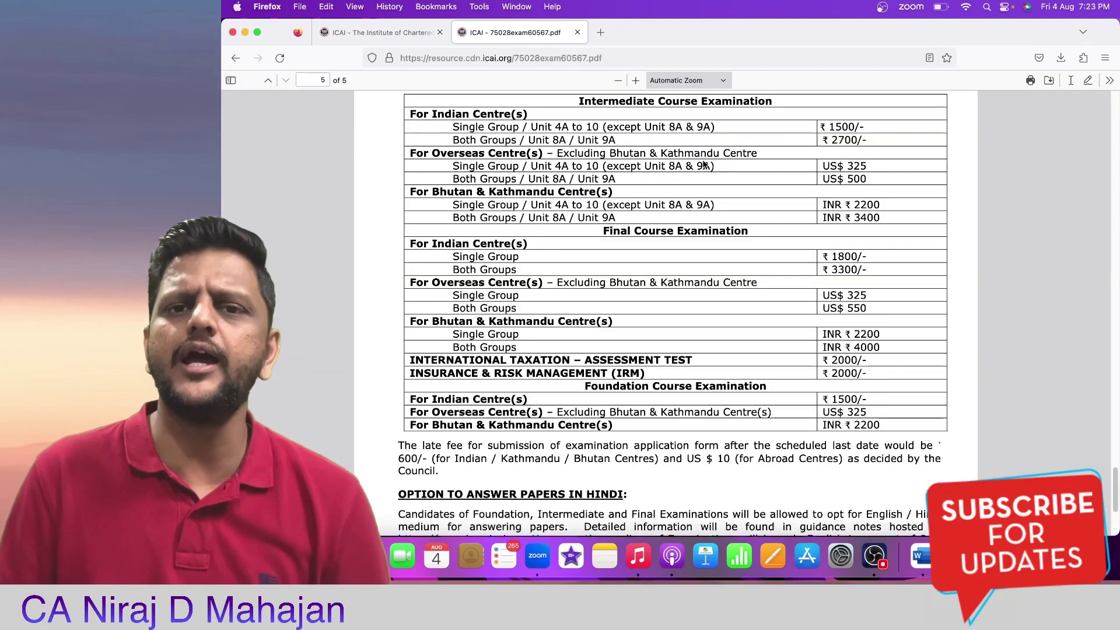
pyautogui.scroll(20, 705, 165)
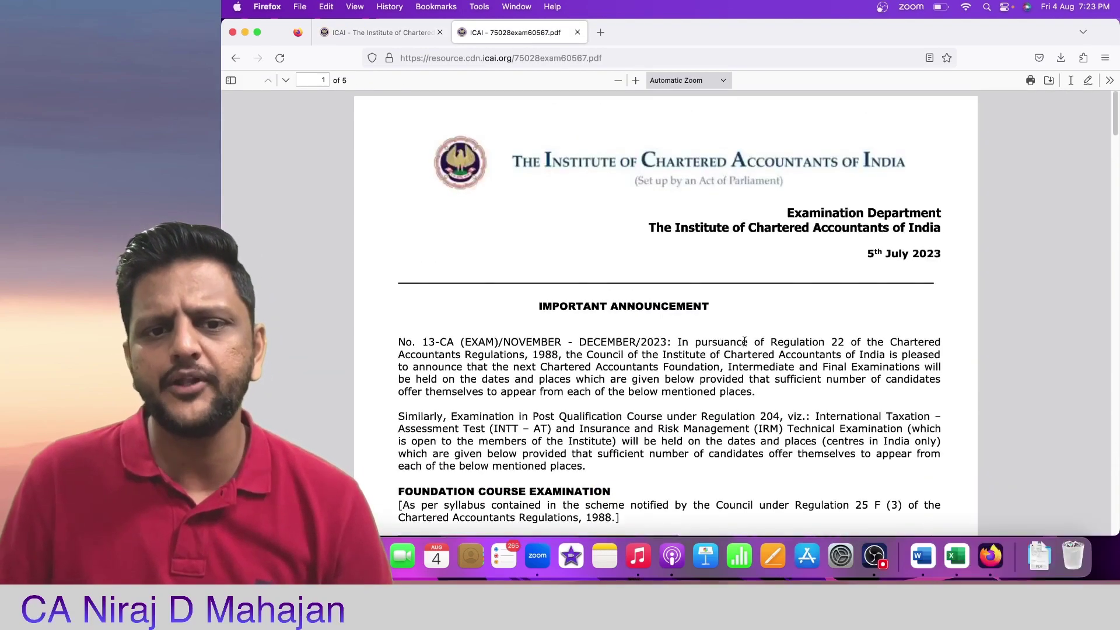
pyautogui.scroll(-5, 745, 345)
pyautogui.scroll(-2, 443, 420)
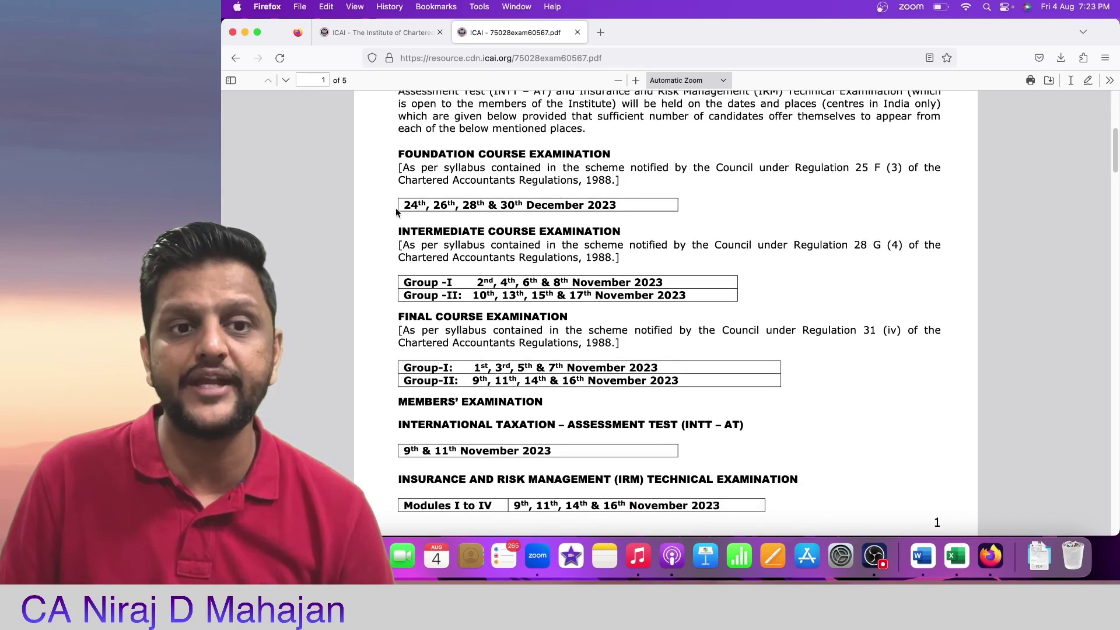
pyautogui.moveTo(405, 205); pyautogui.dragTo(641, 205)
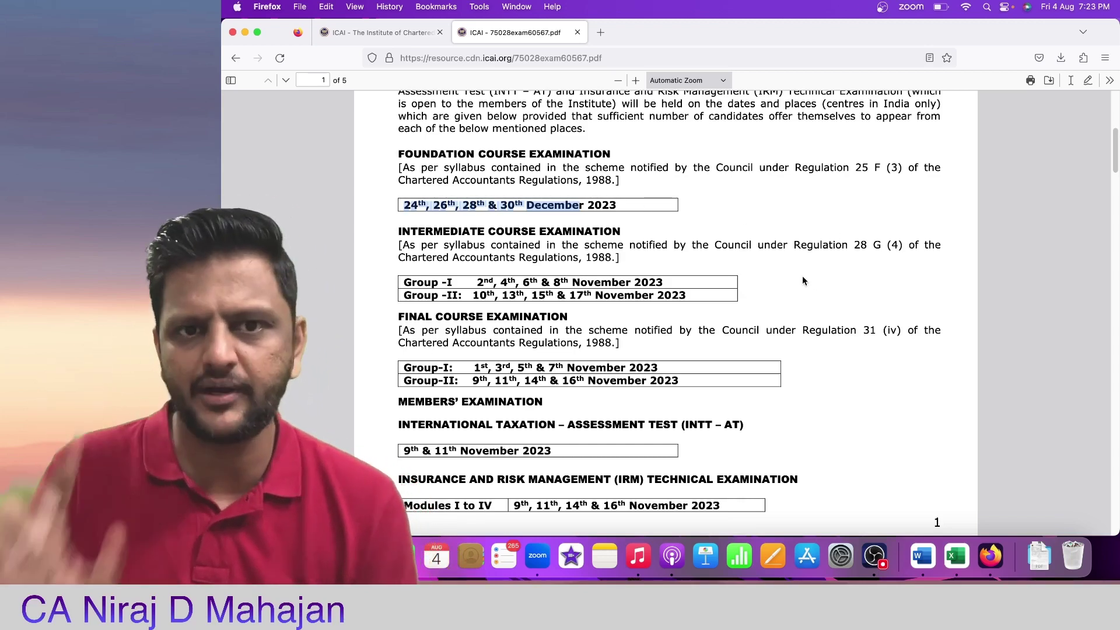
pyautogui.scroll(-1, 803, 281)
pyautogui.scroll(-20, 803, 280)
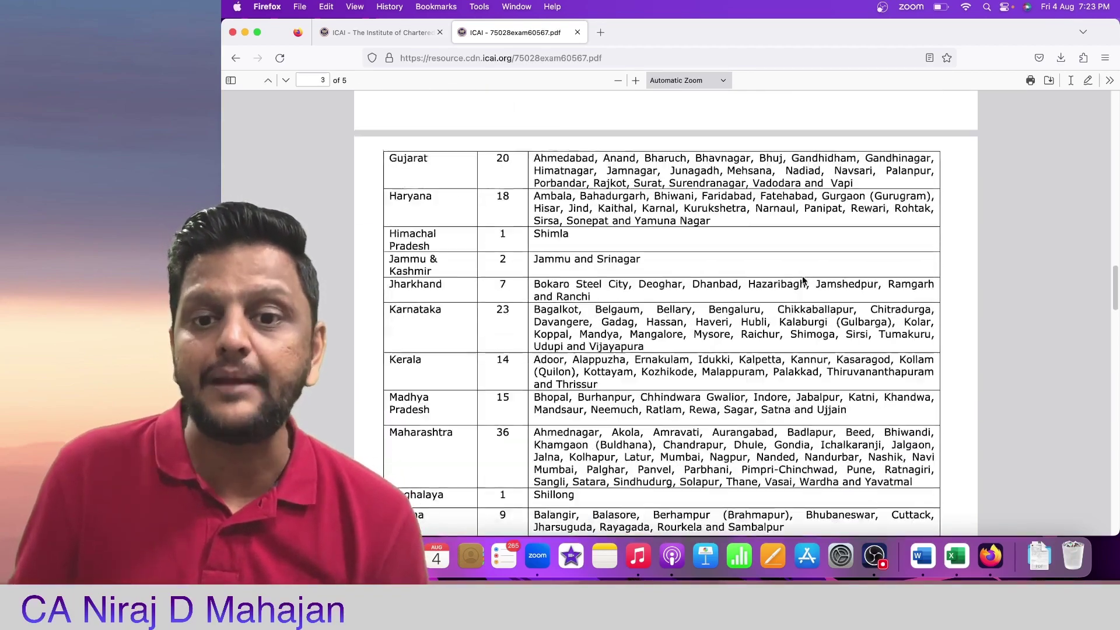
# Step: Select the Foundation application dates table on page 4, then clear the selection
pyautogui.scroll(-15, 803, 277)
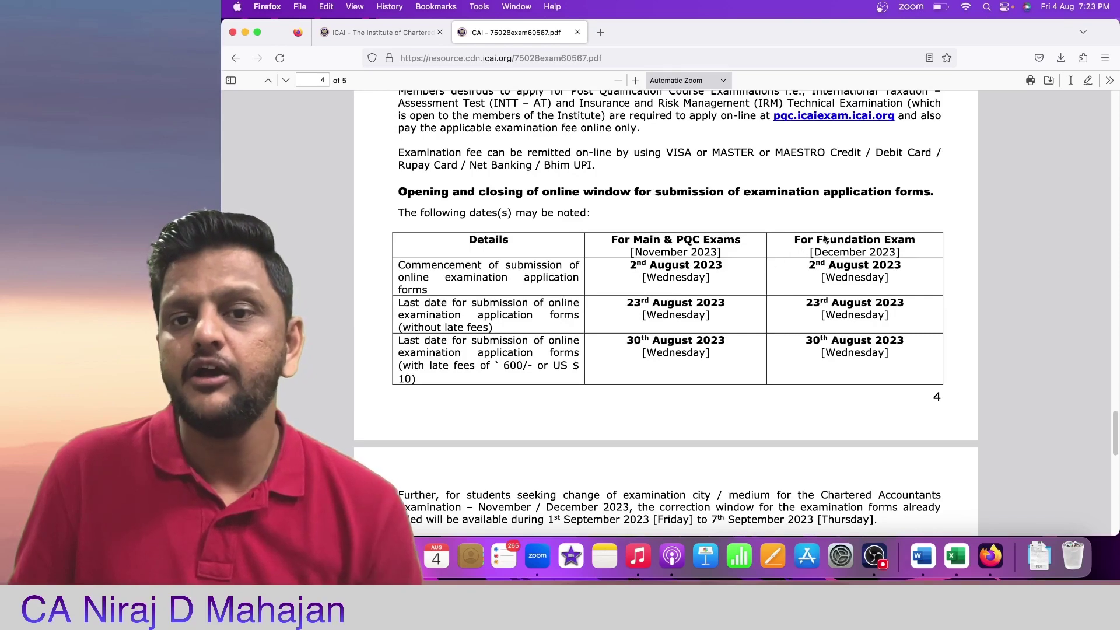
pyautogui.moveTo(802, 239); pyautogui.dragTo(901, 380)
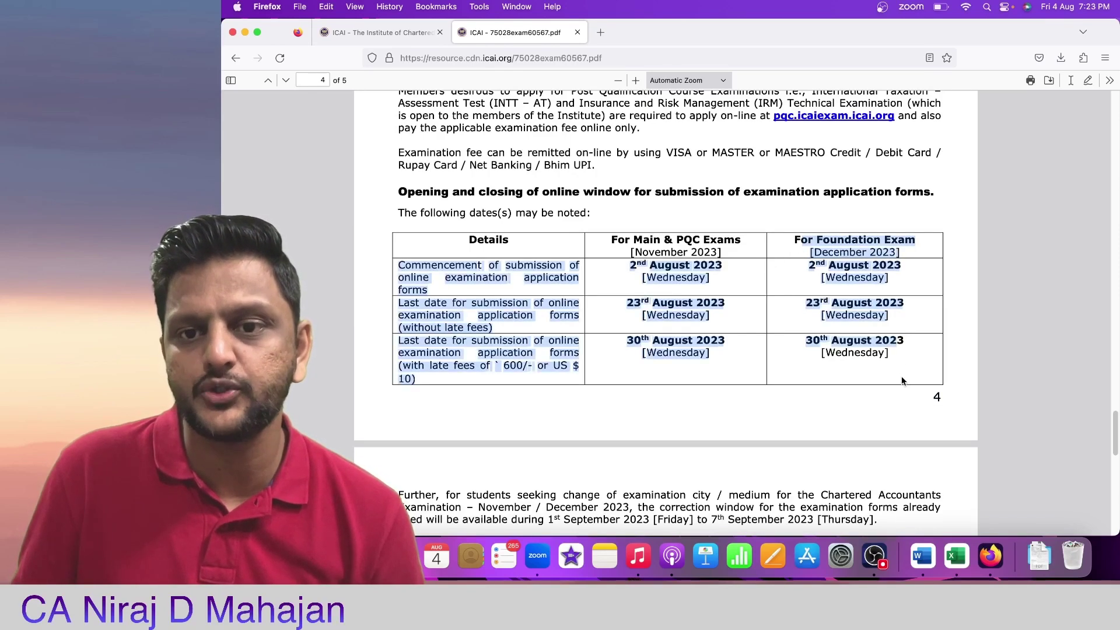
pyautogui.click(899, 373)
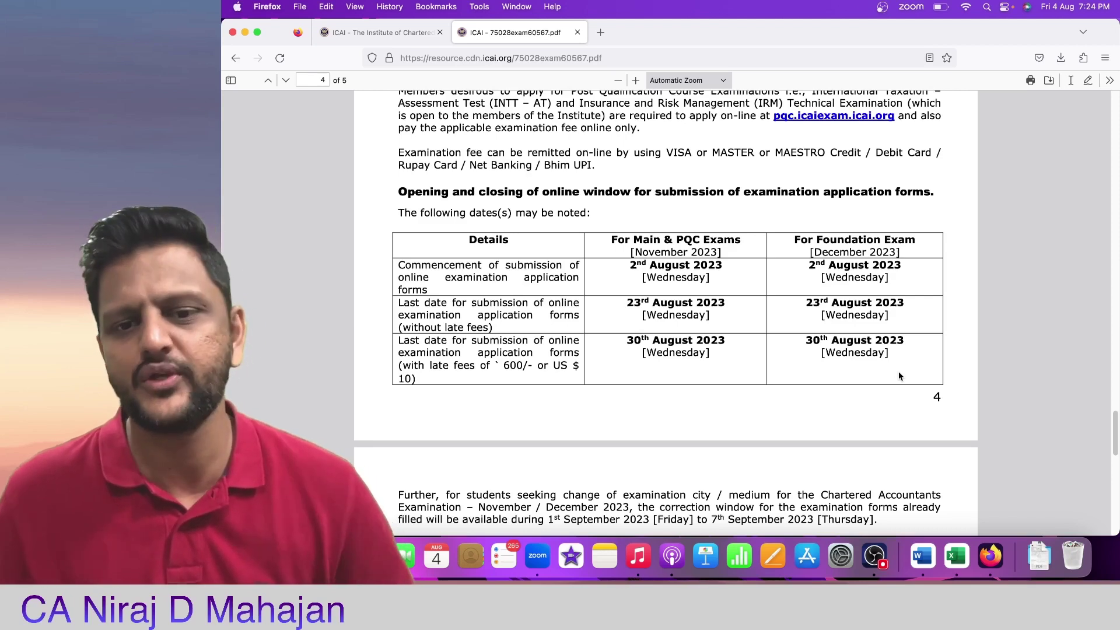
# Step: Highlight 'August' in the late-fee deadline and the 1st–7th September 2023 correction window
pyautogui.scroll(-1, 864, 347)
pyautogui.moveTo(863, 349); pyautogui.dragTo(865, 314)
pyautogui.doubleClick(865, 315)
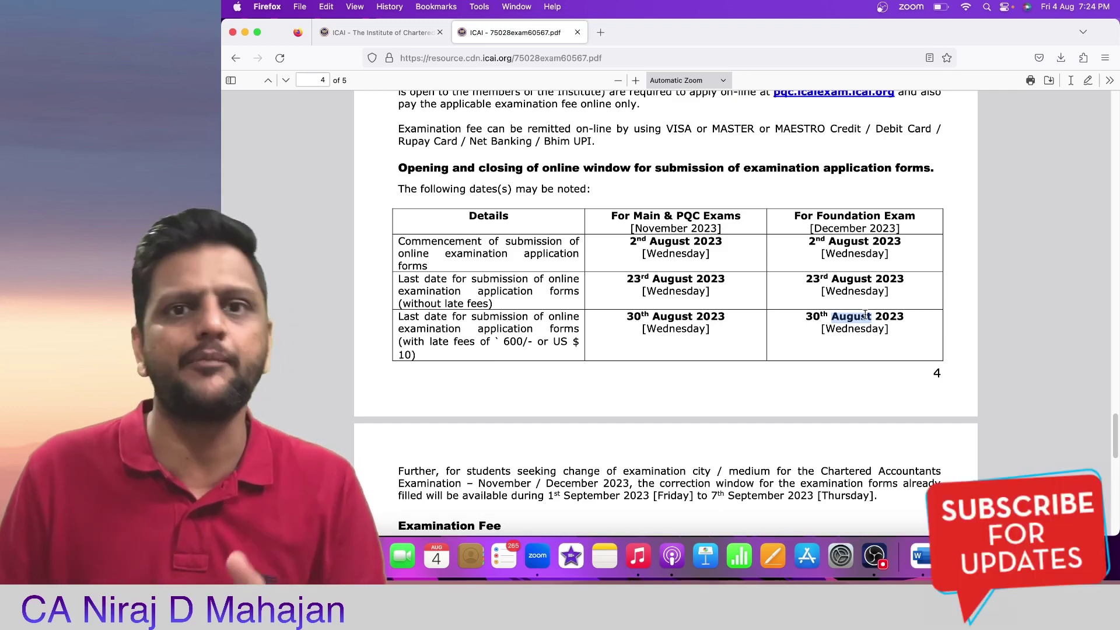
pyautogui.scroll(-3, 801, 327)
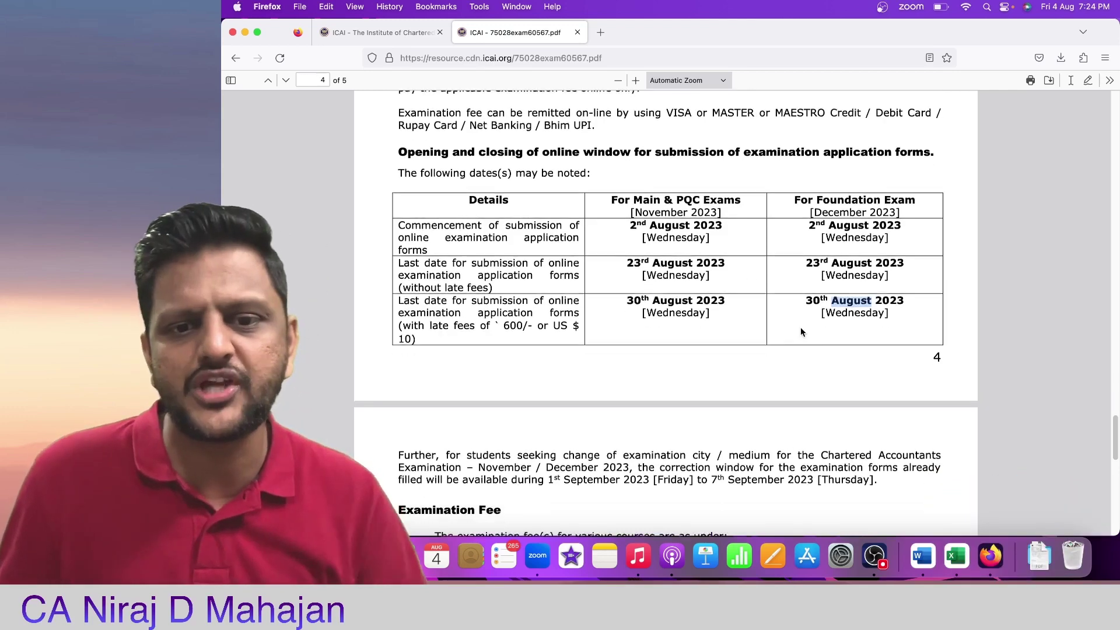
pyautogui.moveTo(546, 421); pyautogui.dragTo(813, 420)
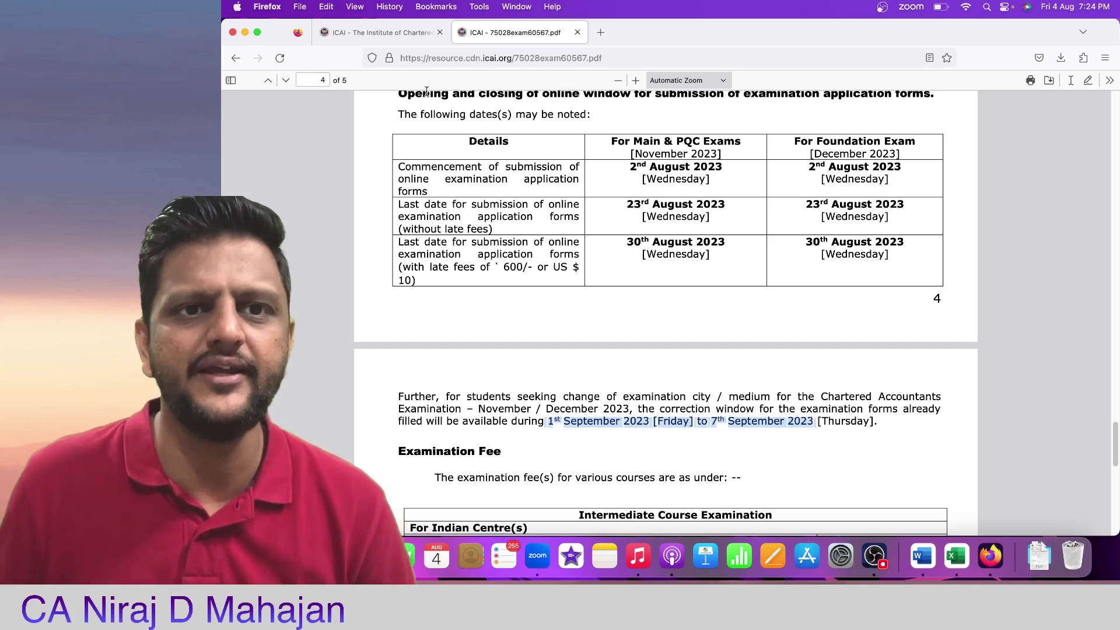
# Step: Return to the ICAI home page and go to the E-Services Students Services list
pyautogui.click(414, 33)
pyautogui.scroll(5, 451, 161)
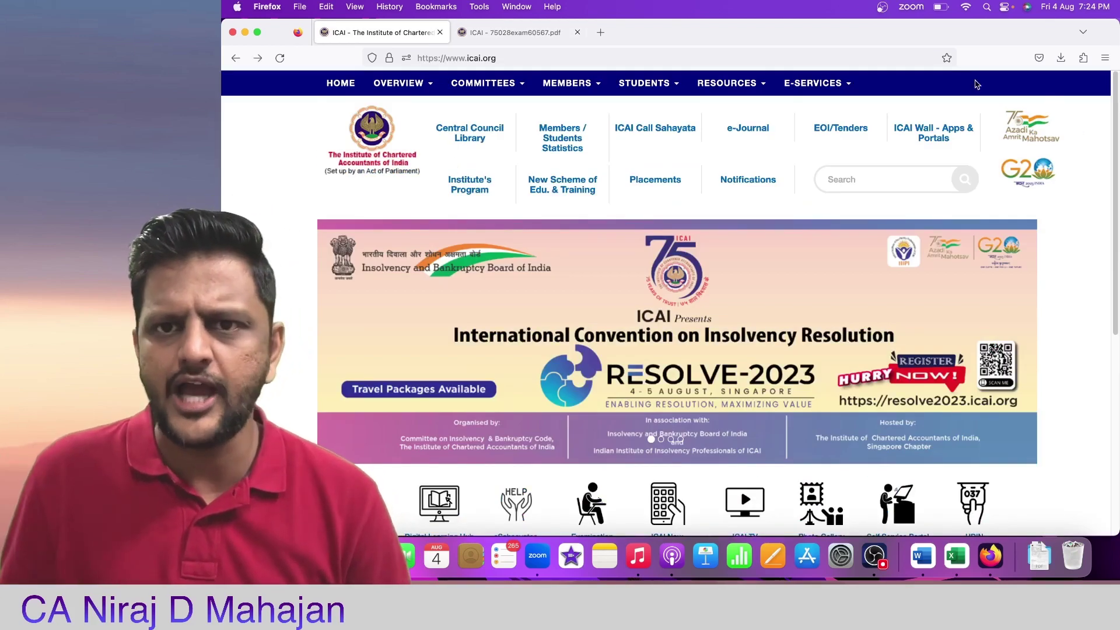
pyautogui.moveTo(839, 96)
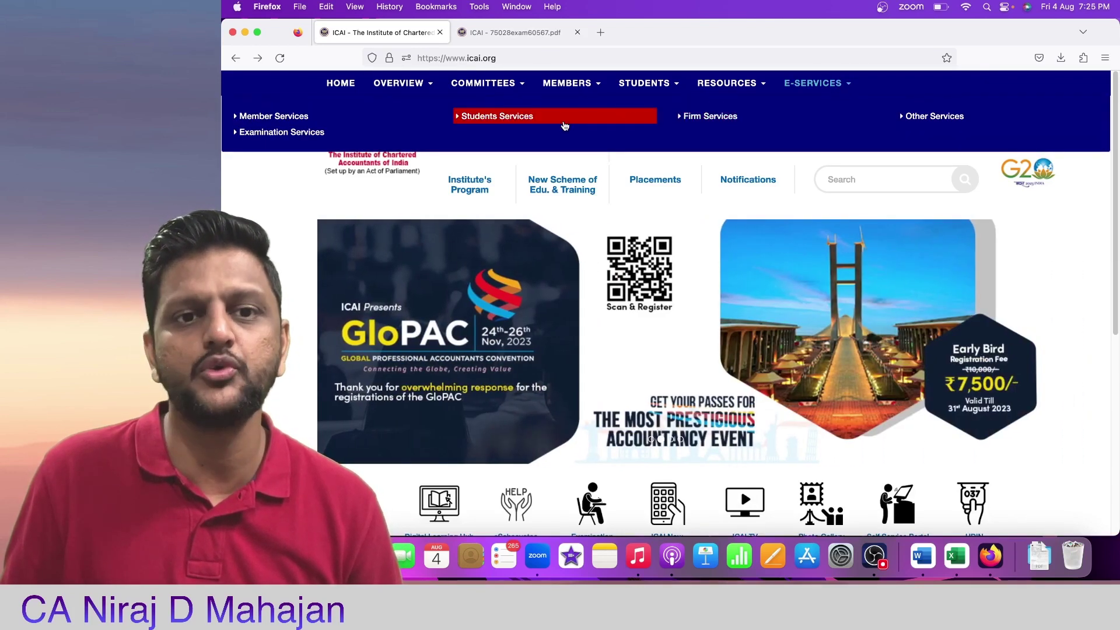
pyautogui.click(564, 122)
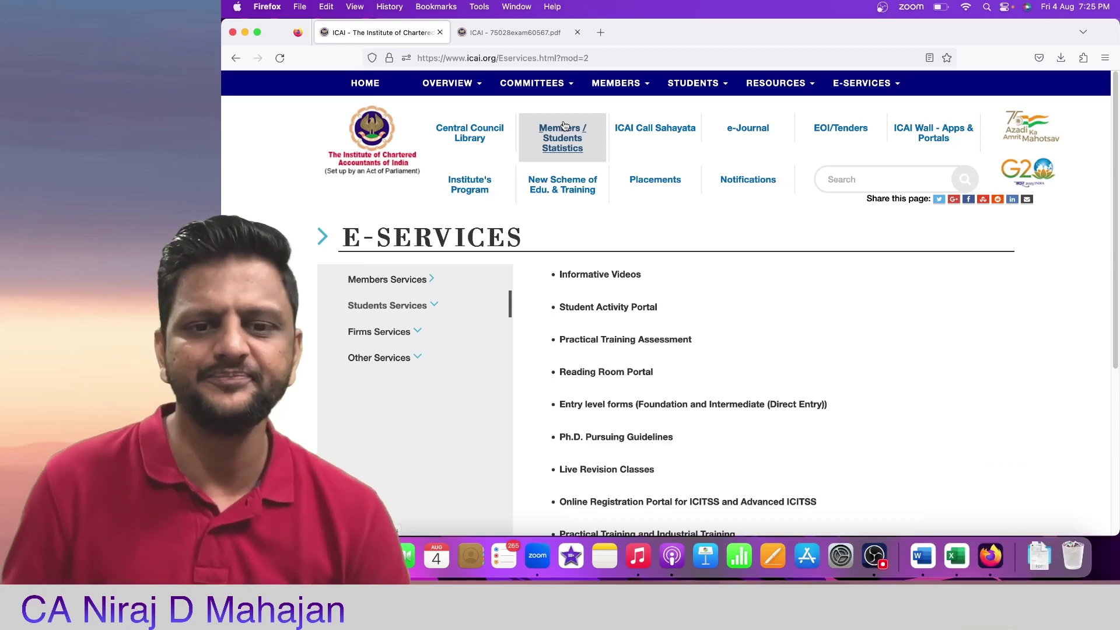
# Step: Scroll down the student services list and choose the Self Service Portal announcement
pyautogui.scroll(-1, 815, 297)
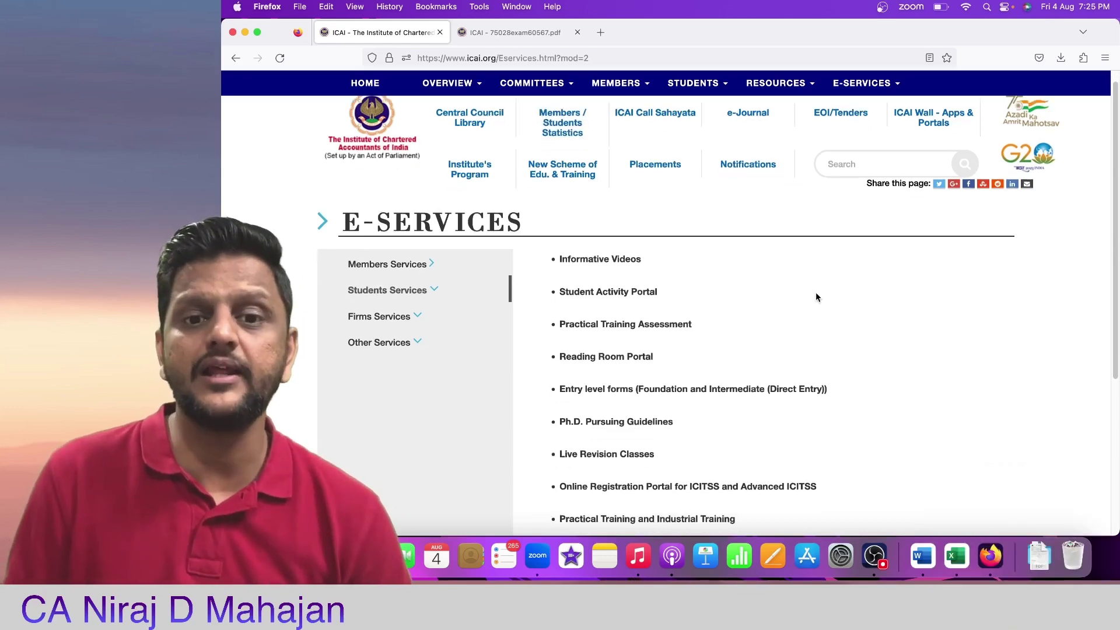
pyautogui.scroll(-5, 817, 298)
pyautogui.scroll(-1, 821, 298)
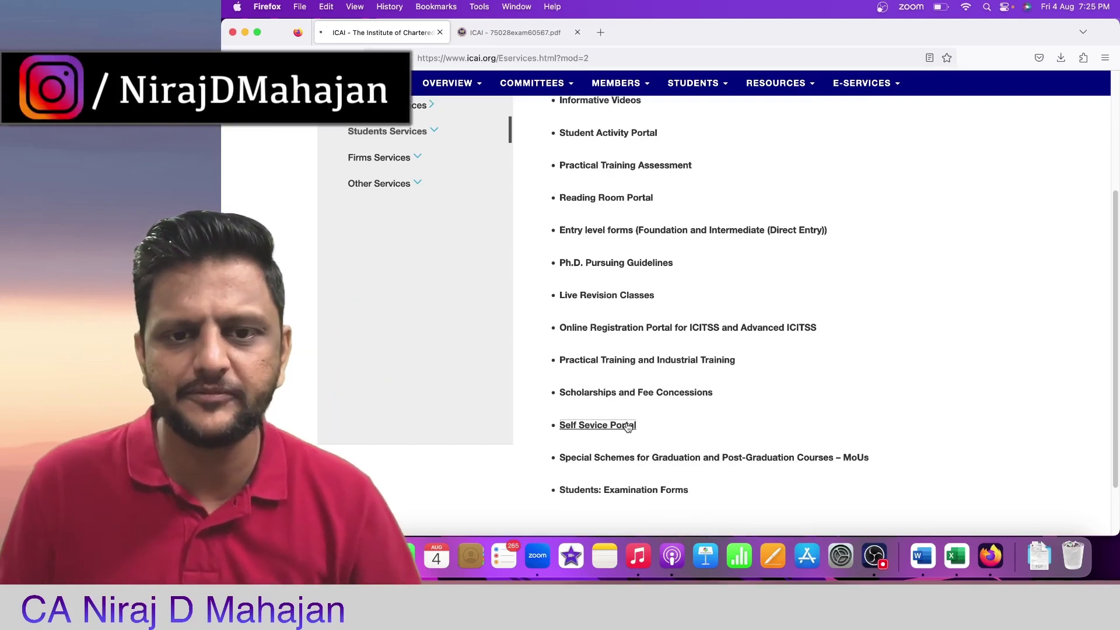
pyautogui.click(625, 425)
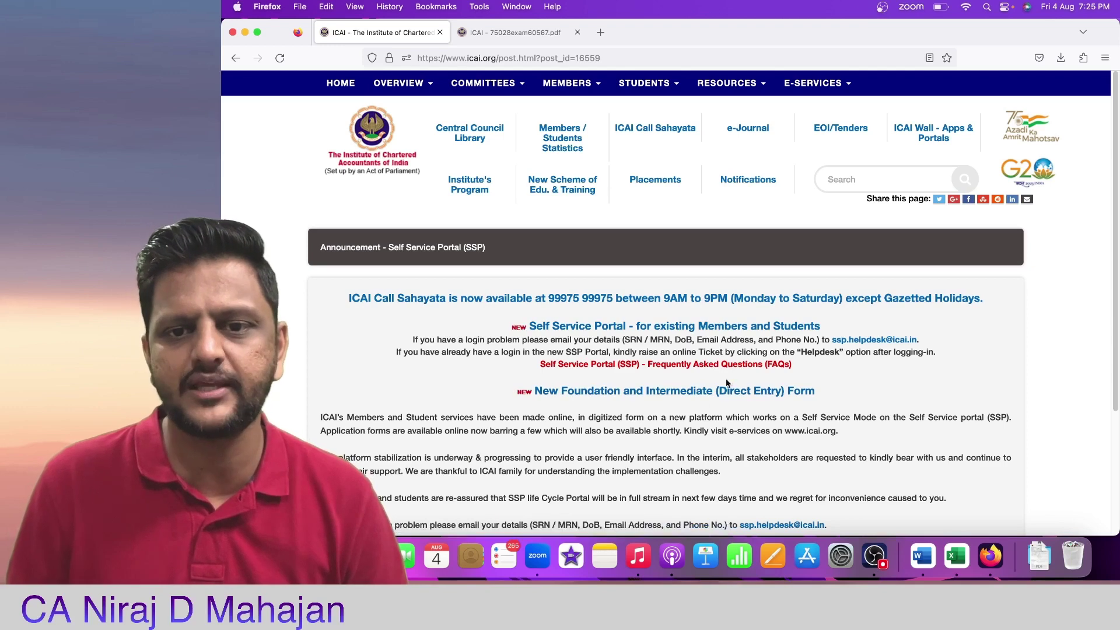
# Step: Follow the Self Service Portal link to reach the sign-in page in a new tab
pyautogui.click(743, 327)
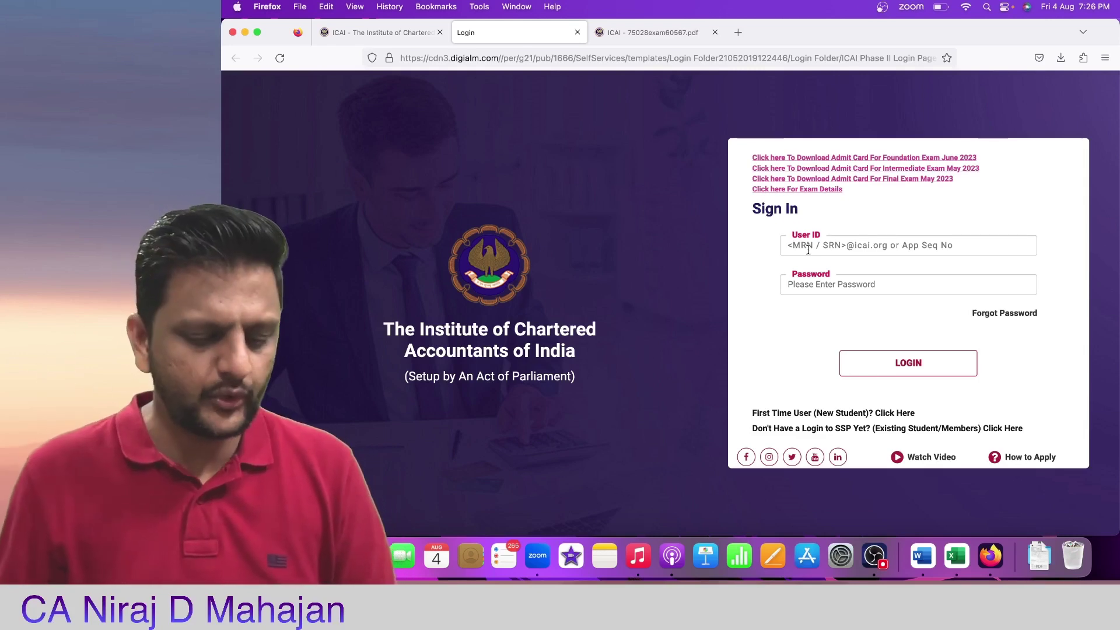
# Step: Enter the student's user ID and account password, then submit the login
pyautogui.click(907, 247)
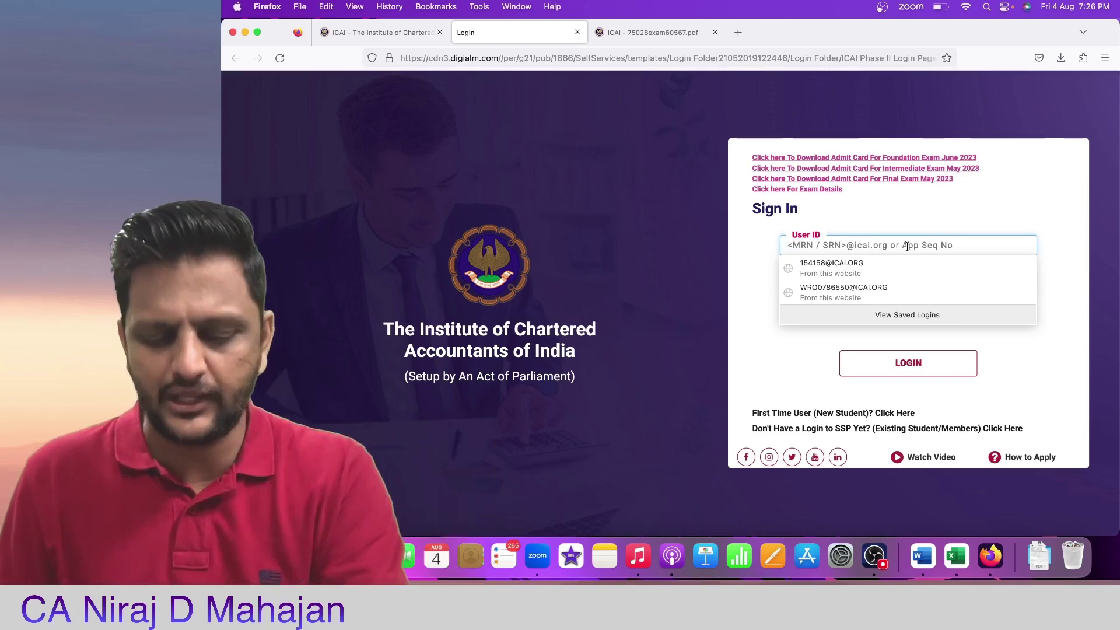
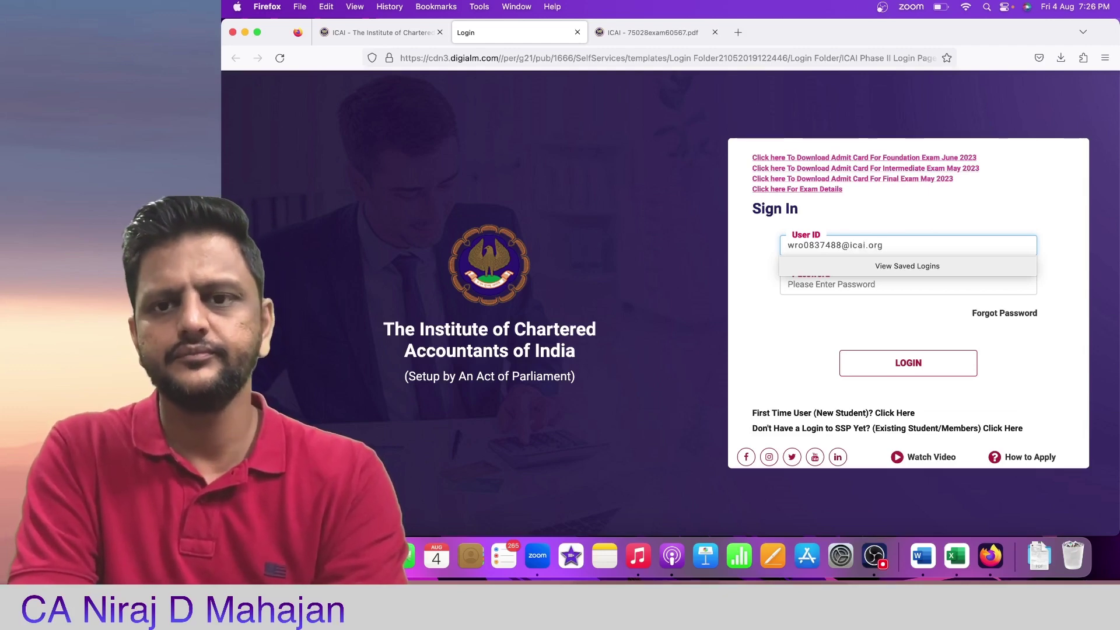
pyautogui.click(832, 285)
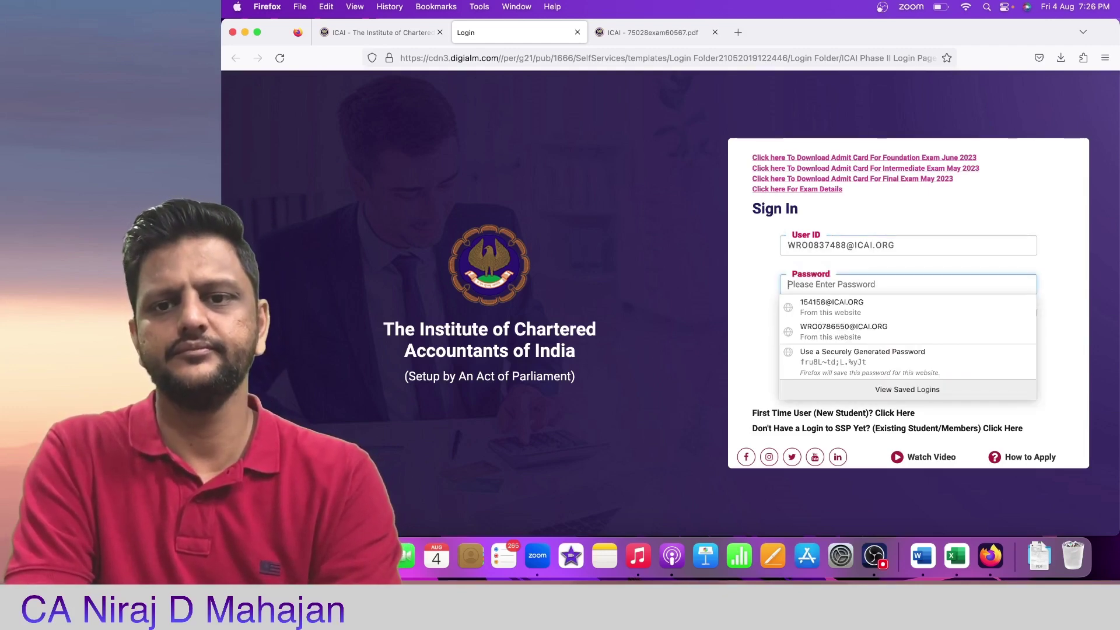
pyautogui.write('••')
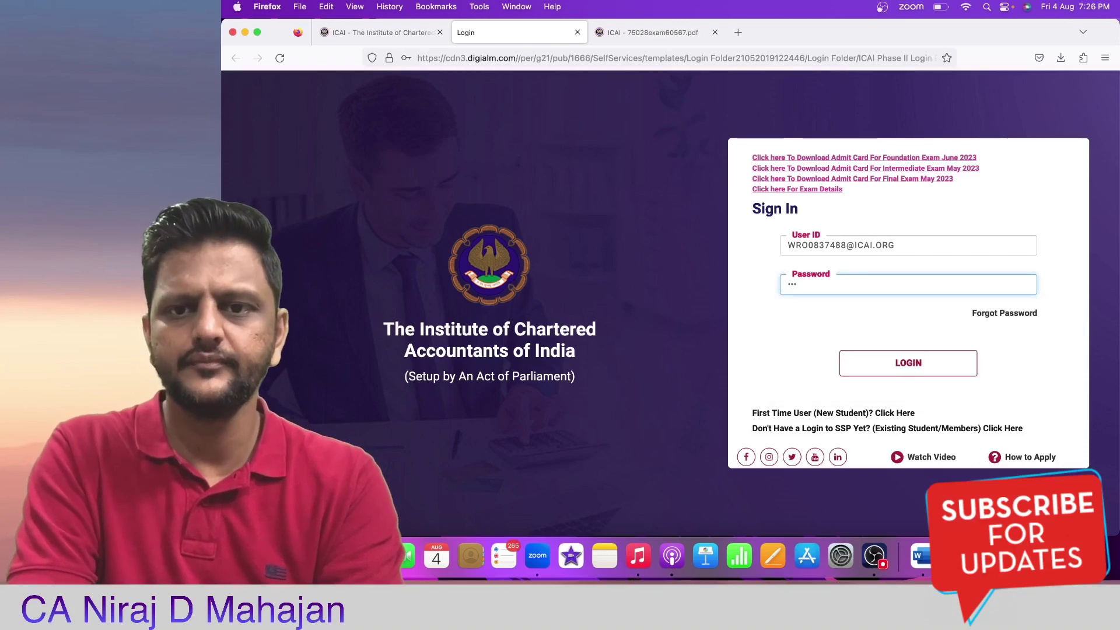
pyautogui.write('•••••')
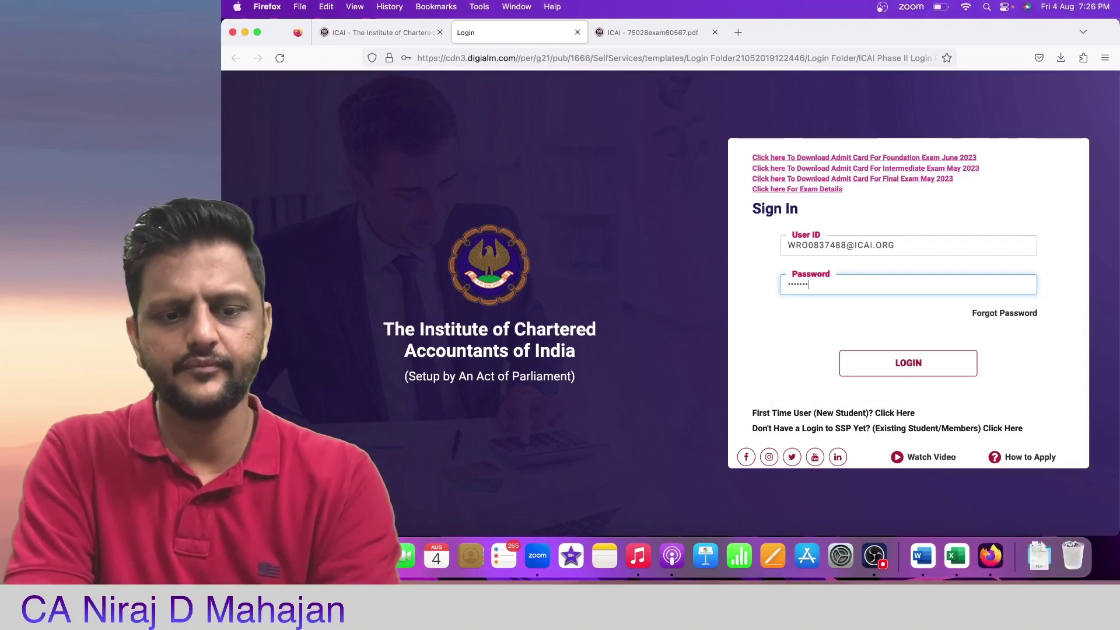
pyautogui.write('••')
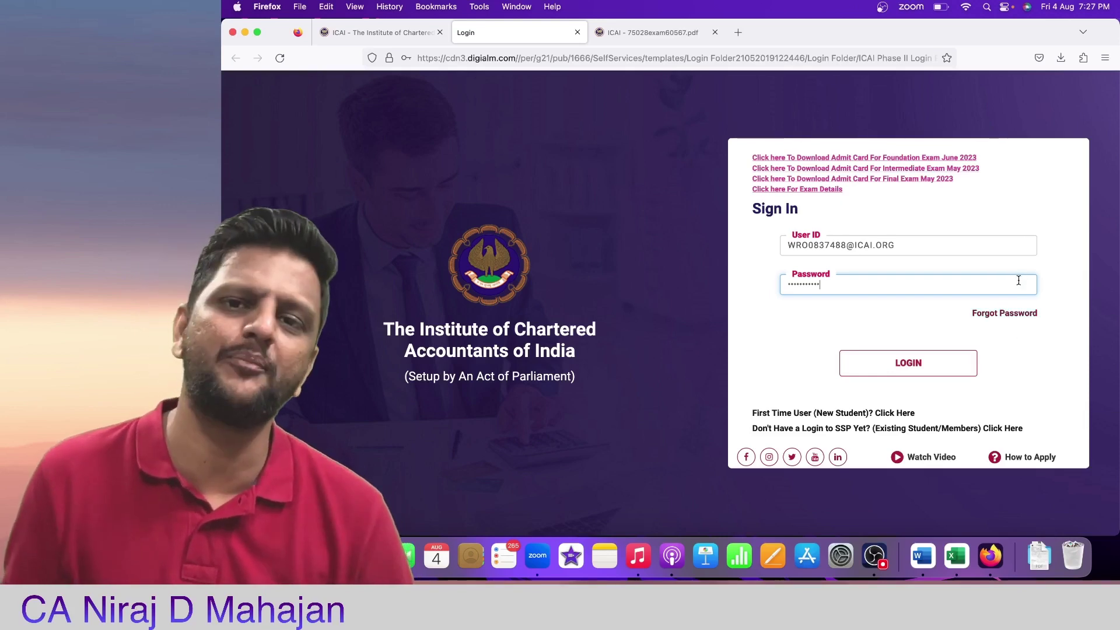
pyautogui.click(962, 369)
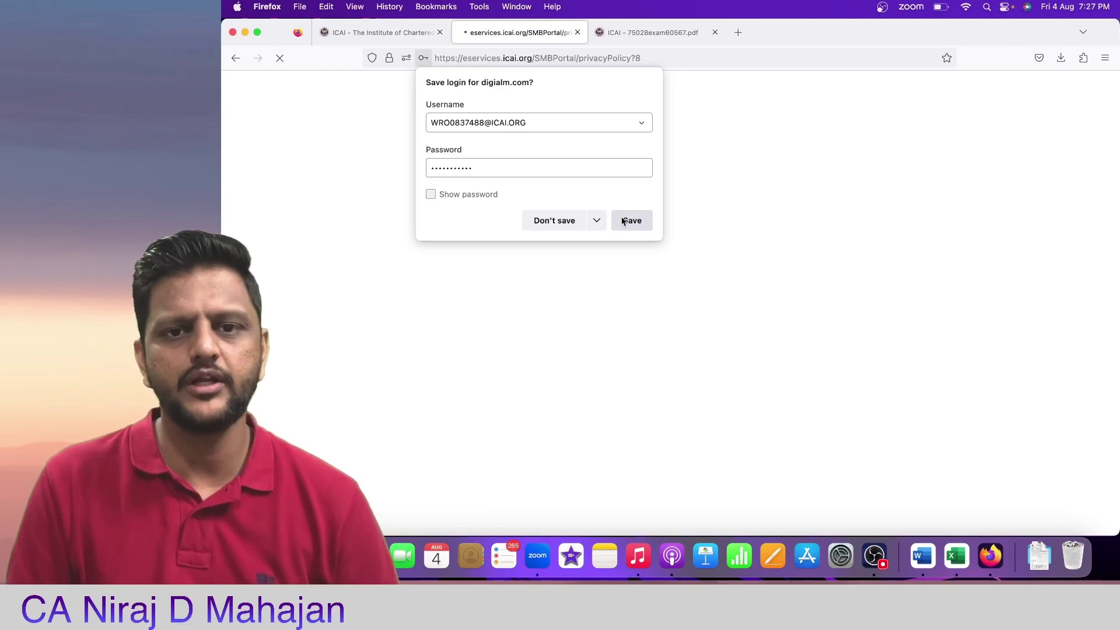
# Step: Dismiss the save-login offer, digital identity notice and browser instructions, then choose Exam Functions
pyautogui.click(623, 221)
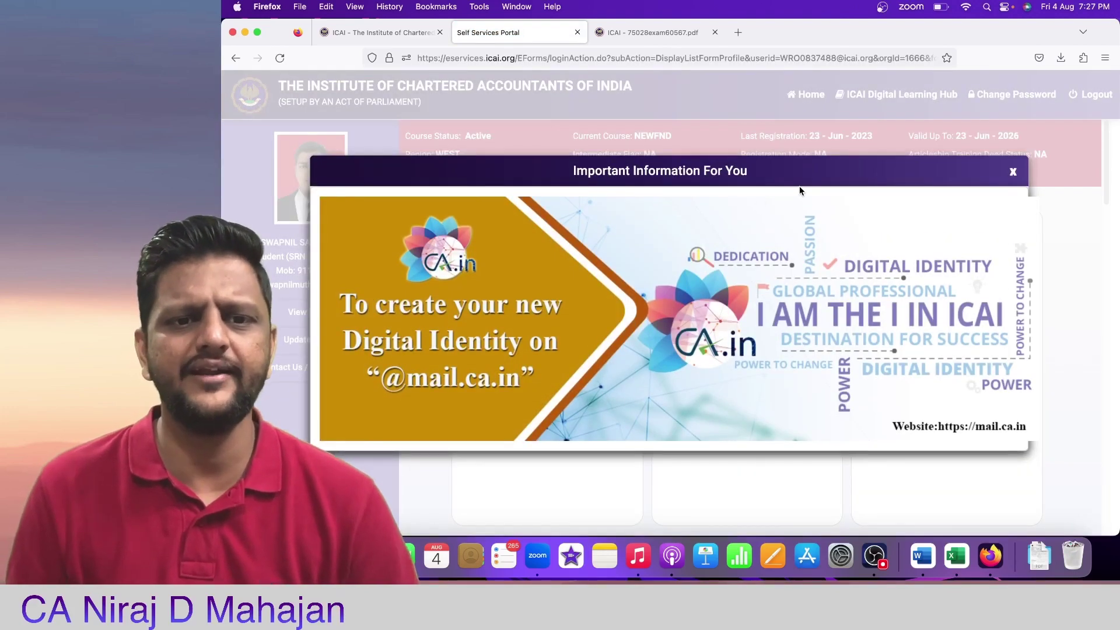
pyautogui.click(1013, 172)
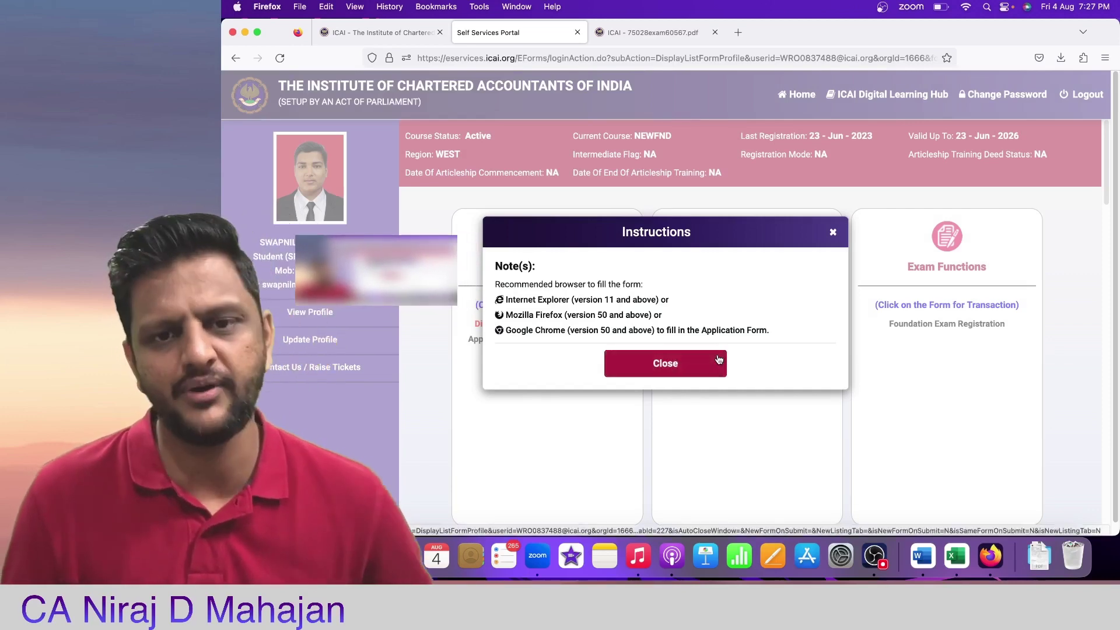
pyautogui.click(718, 362)
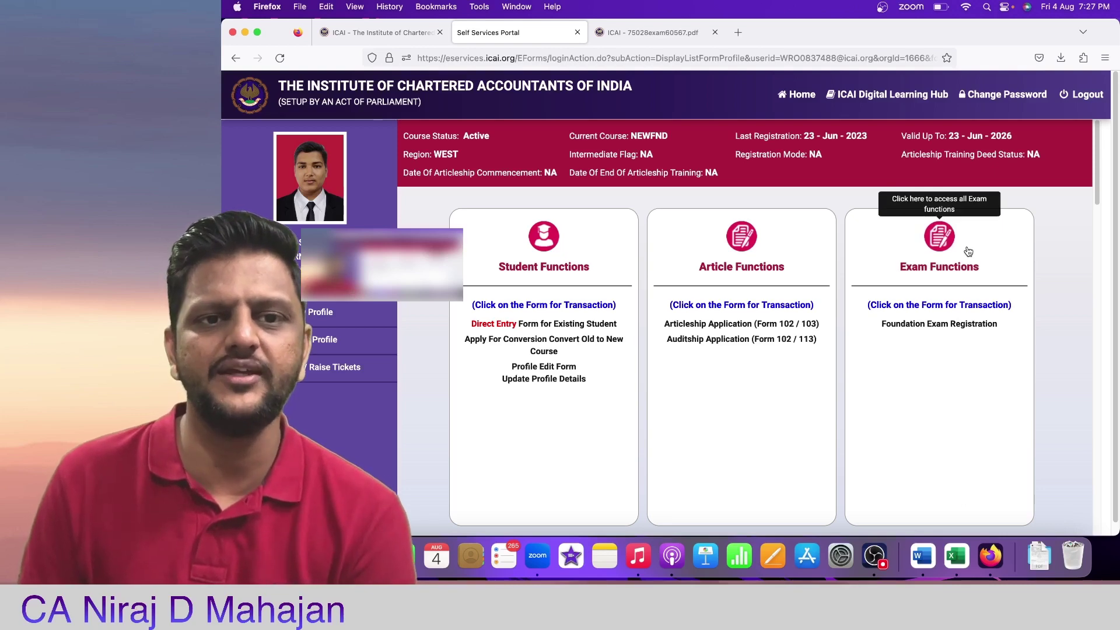
pyautogui.click(969, 251)
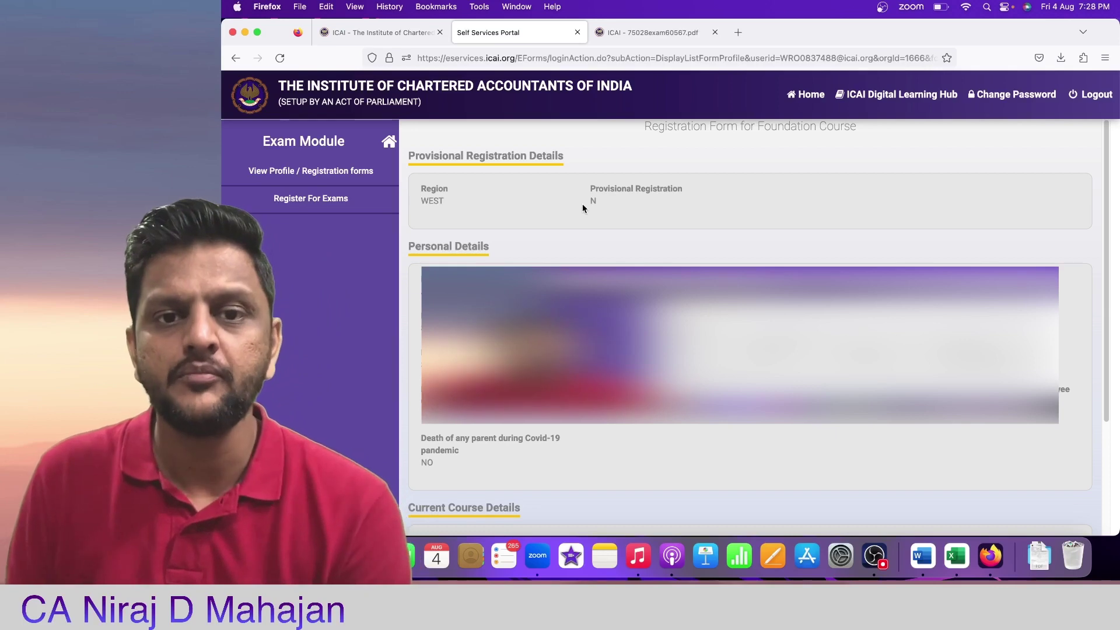
pyautogui.moveTo(595, 188); pyautogui.dragTo(688, 200)
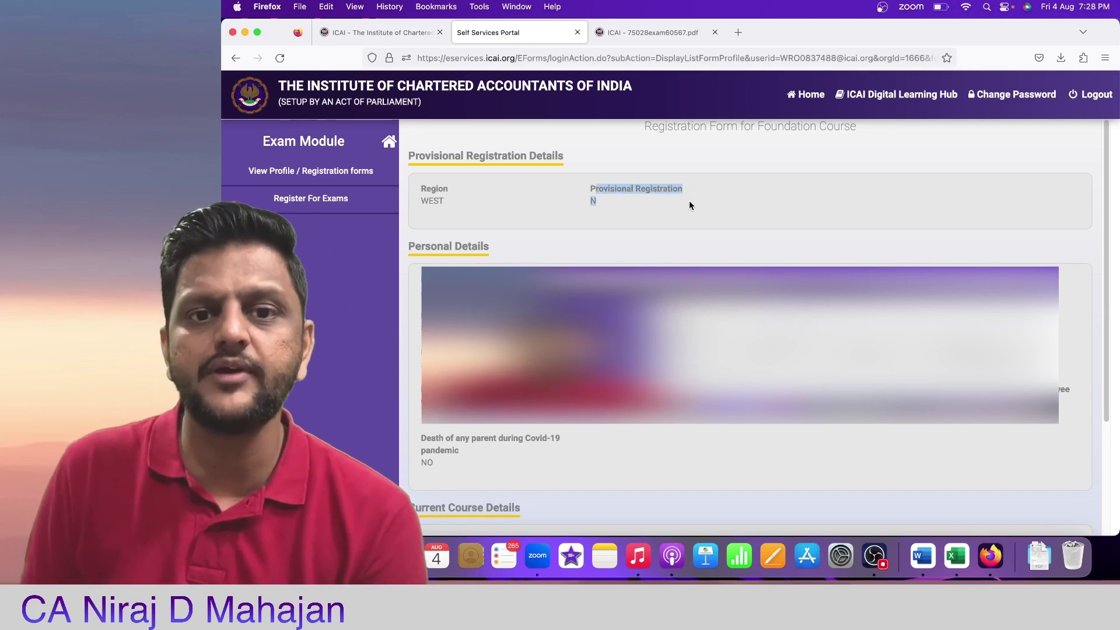
pyautogui.click(689, 215)
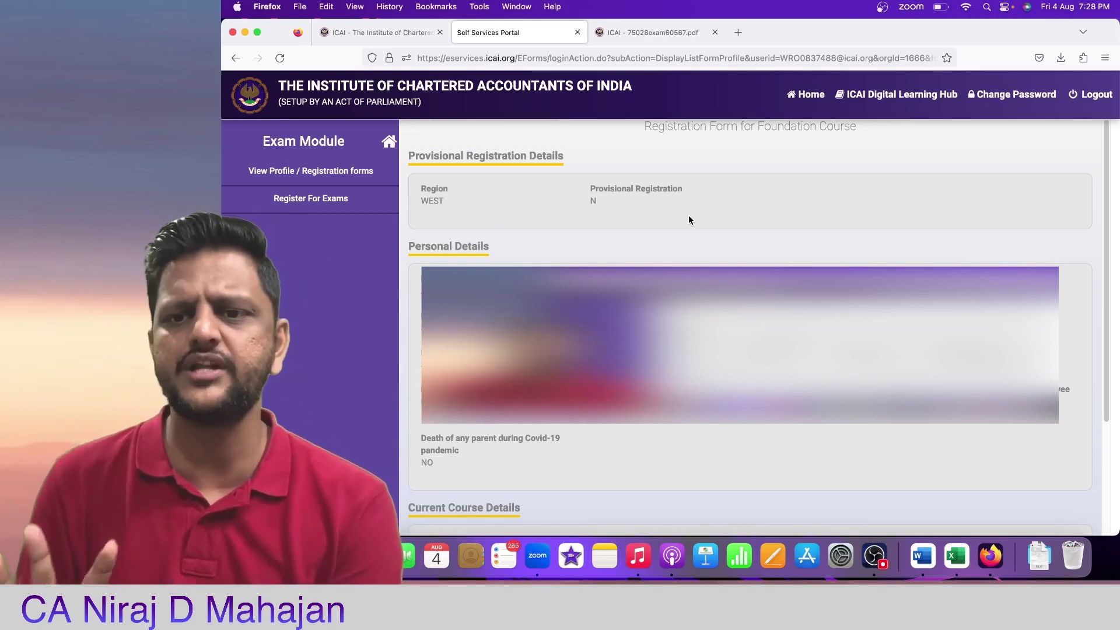
pyautogui.scroll(-5, 688, 220)
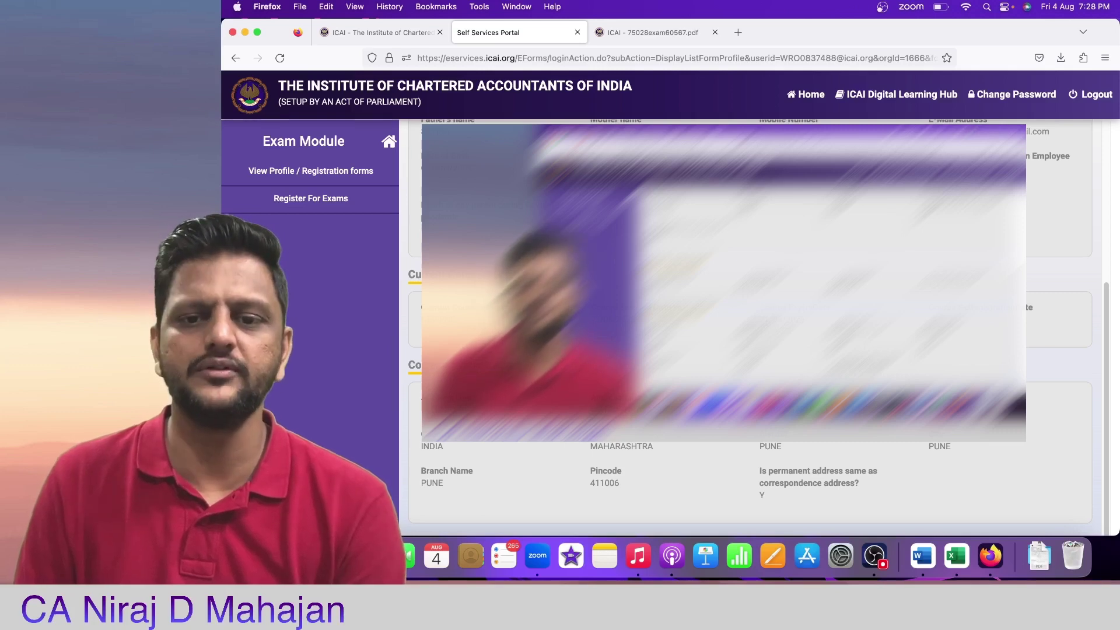
pyautogui.scroll(5, 751, 326)
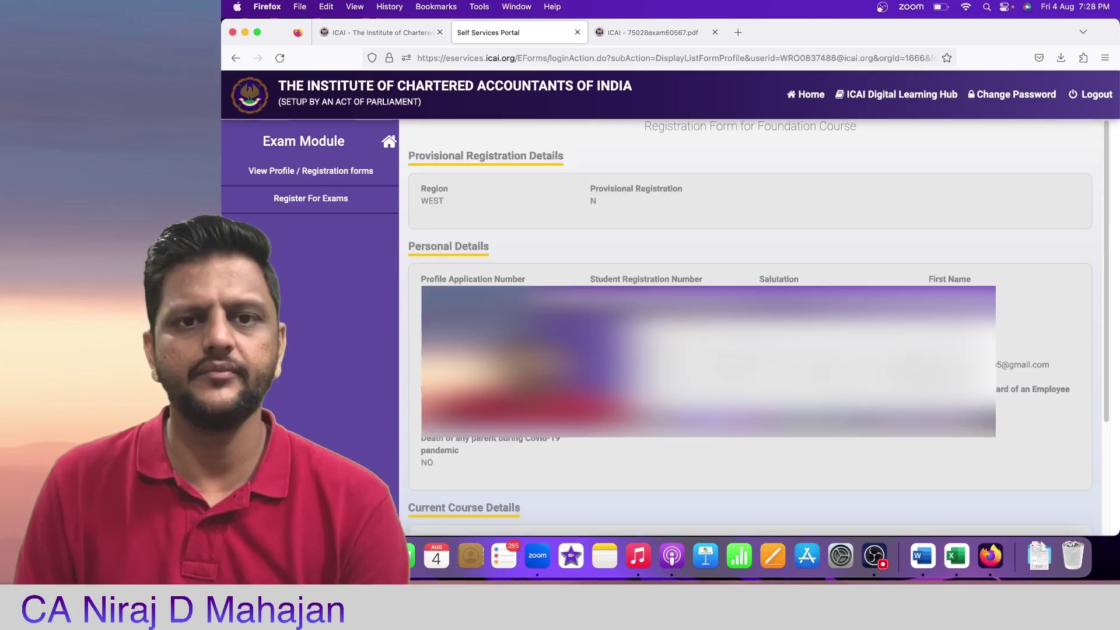
# Step: Start the Foundation Exam Registration from Register For Exams and return to the portal's form tab
pyautogui.click(361, 201)
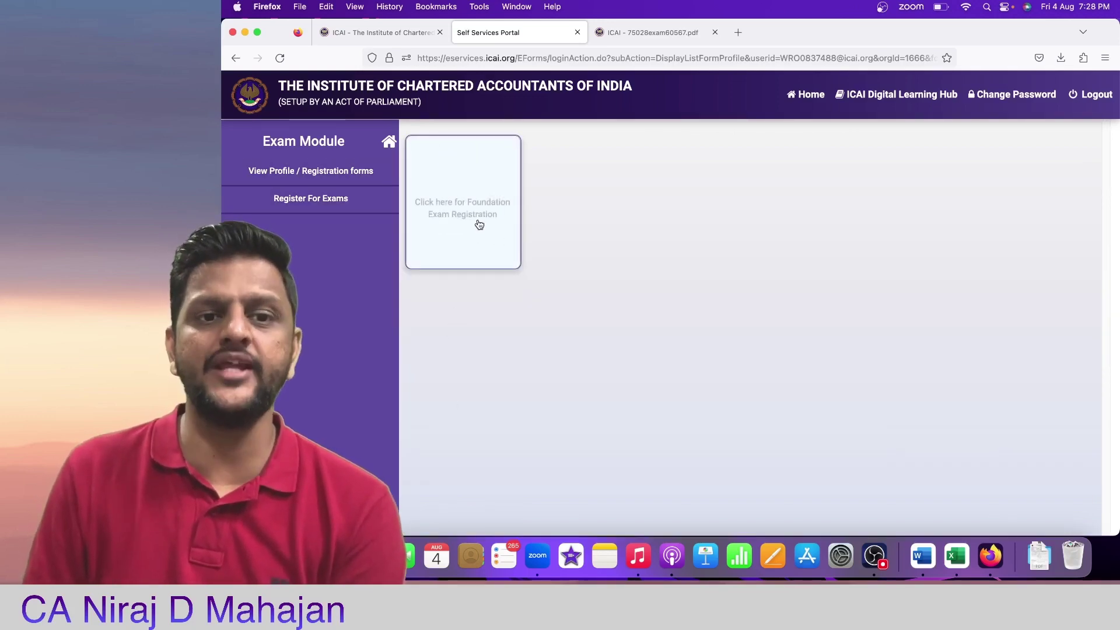
pyautogui.click(480, 202)
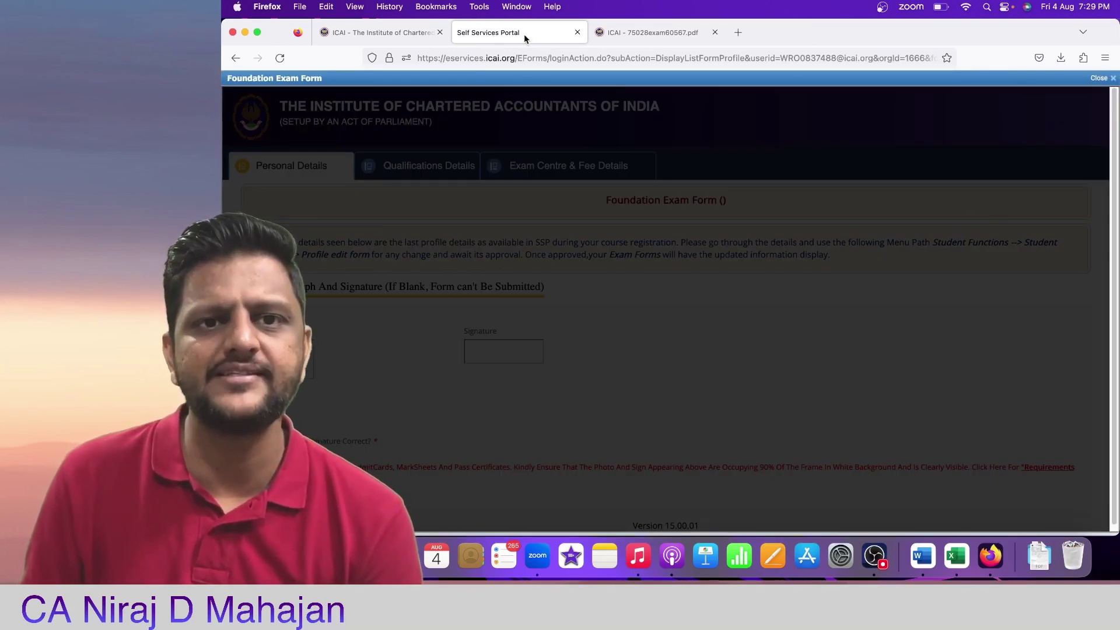
pyautogui.click(380, 33)
pyautogui.click(530, 38)
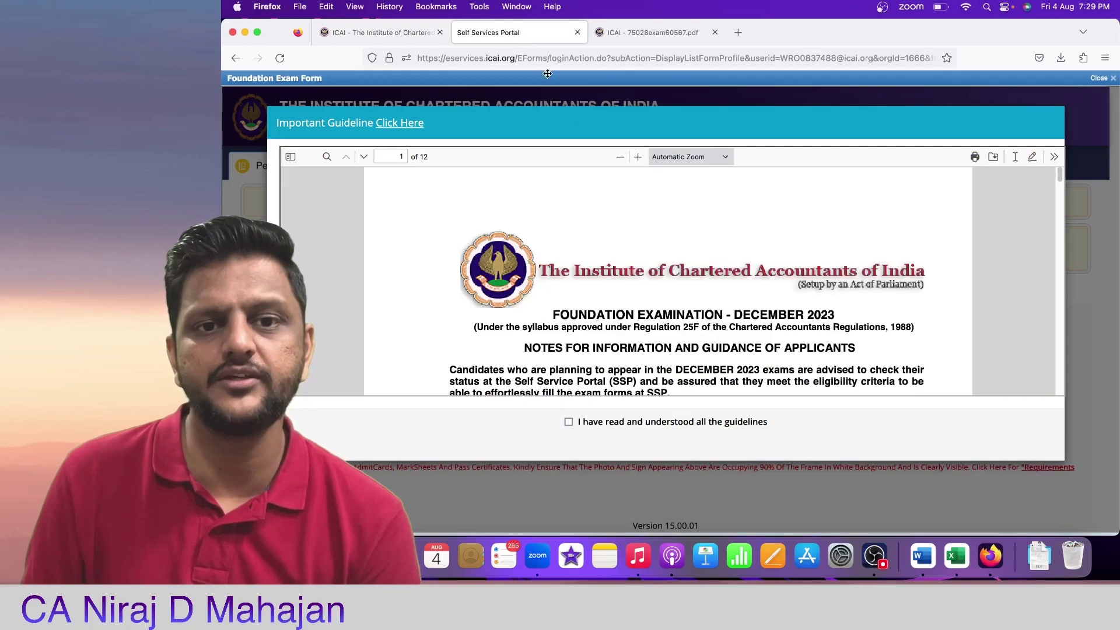
pyautogui.click(664, 32)
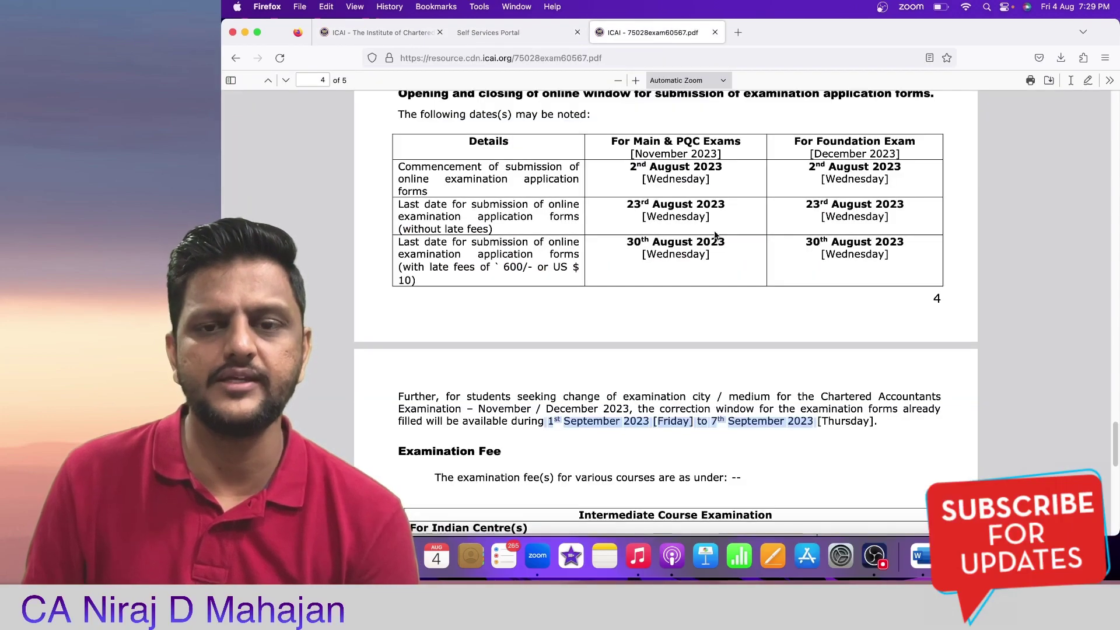
pyautogui.scroll(-10, 738, 248)
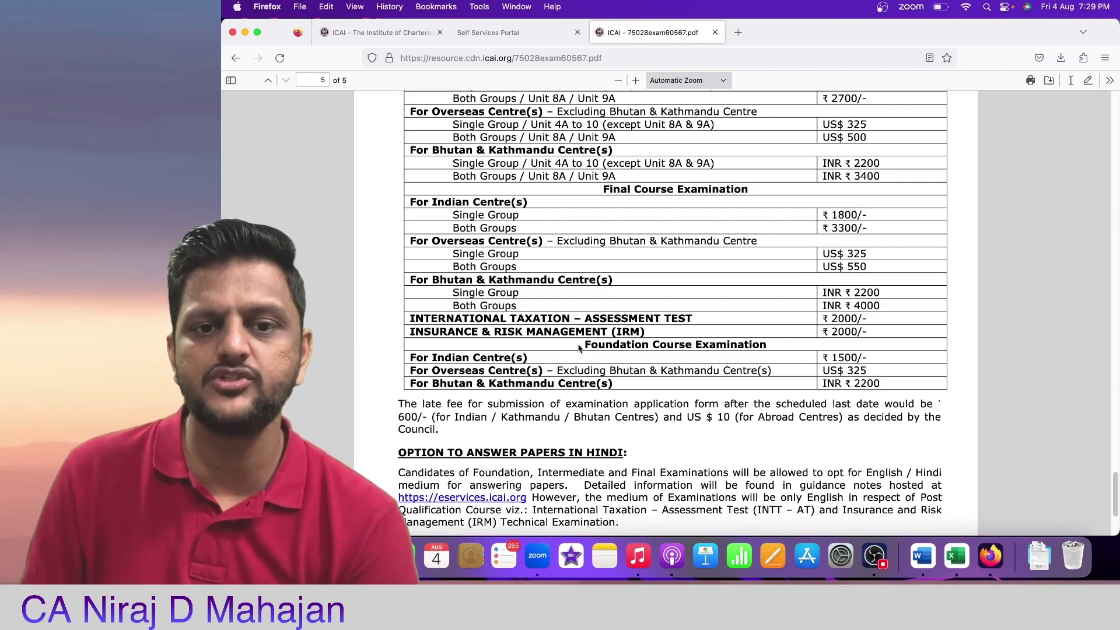
pyautogui.moveTo(585, 347); pyautogui.dragTo(875, 357)
pyautogui.click(939, 348)
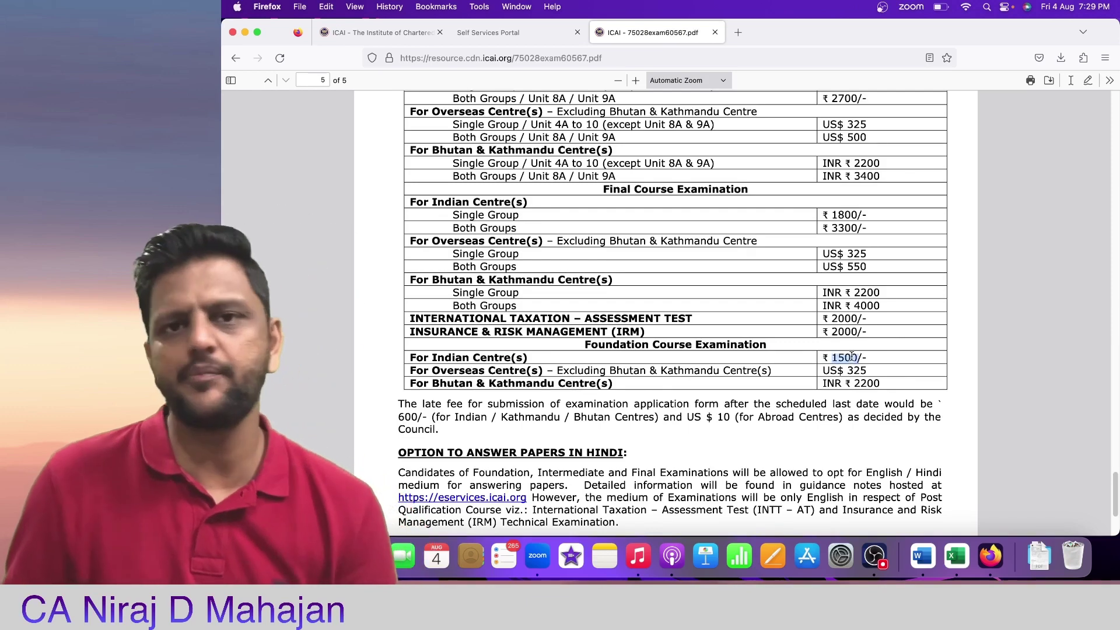
pyautogui.click(537, 32)
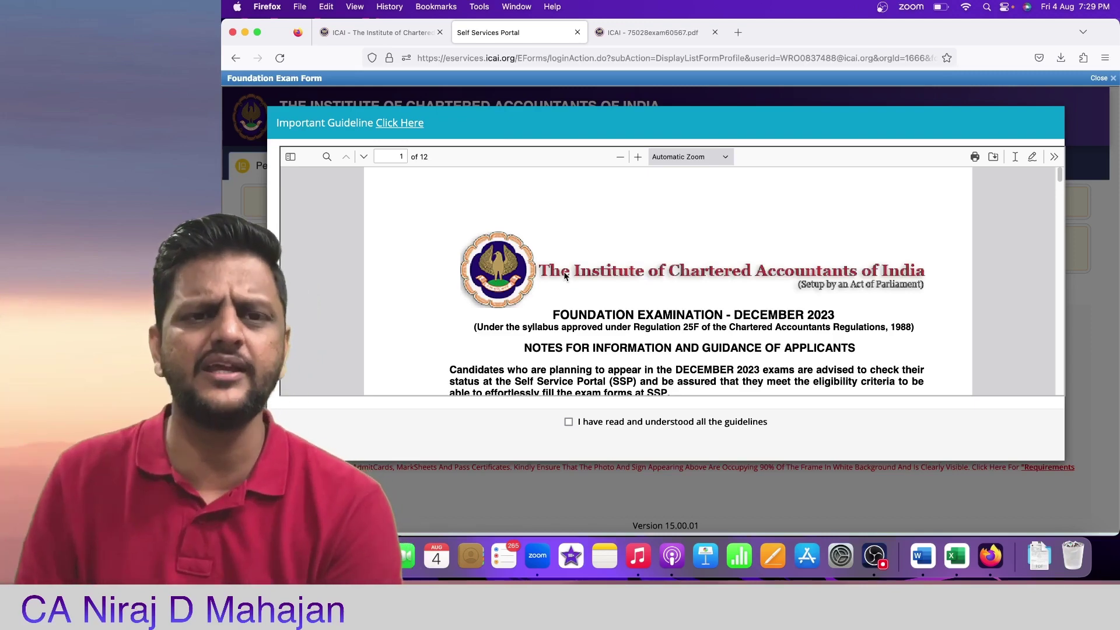
# Step: Read through the December 2023 guidelines, tick the read-and-understood acknowledgement and confirm with OK
pyautogui.scroll(-5, 708, 300)
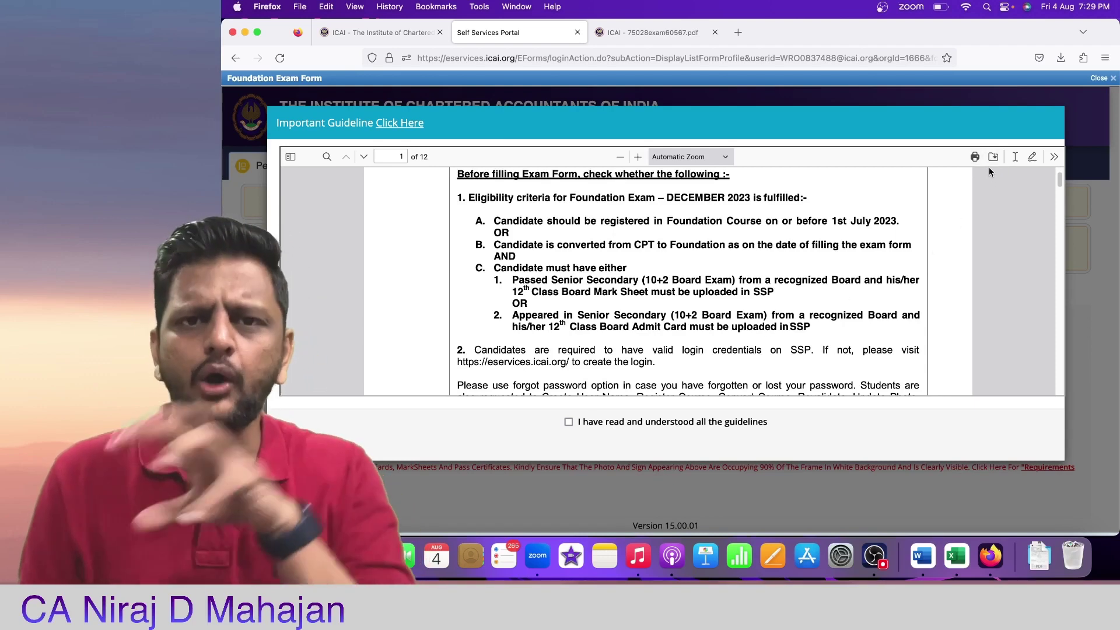
pyautogui.scroll(-1, 852, 251)
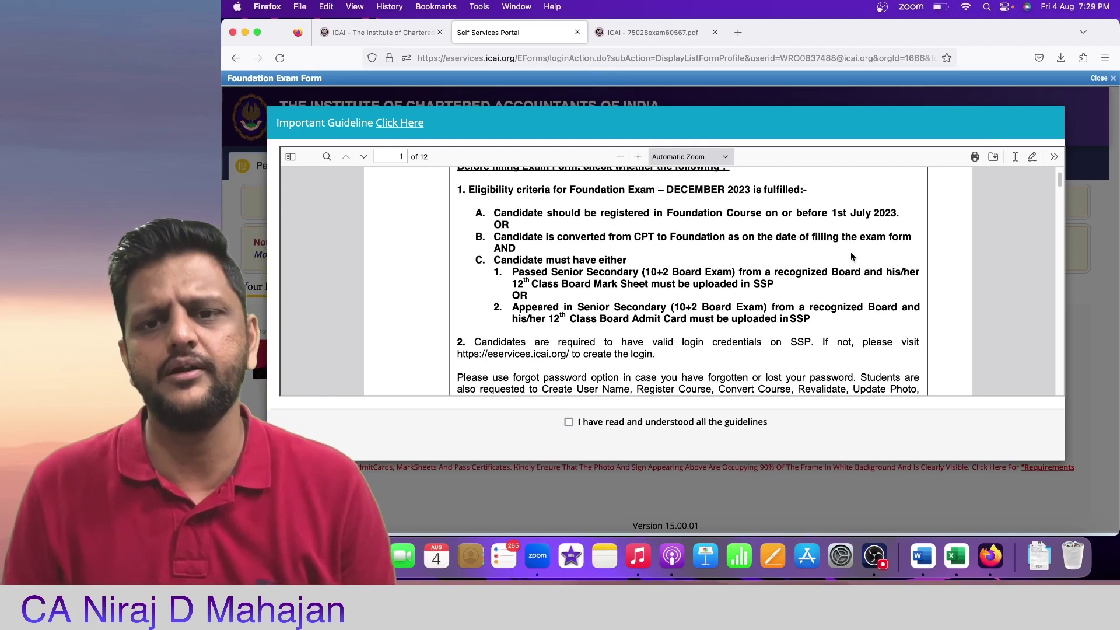
pyautogui.scroll(-5, 851, 257)
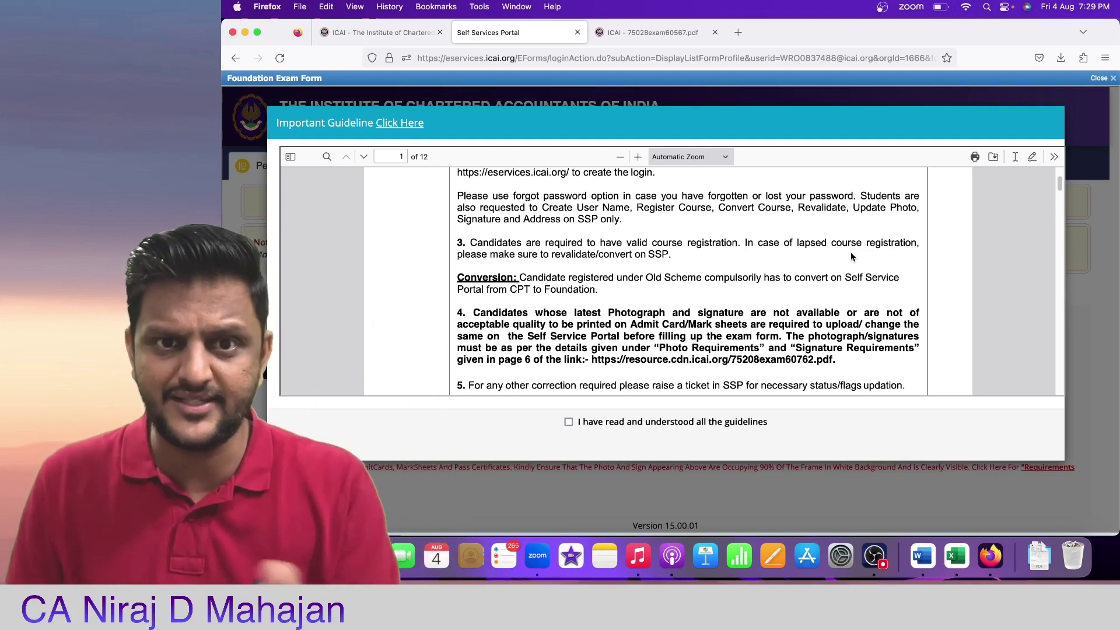
pyautogui.scroll(-3, 633, 306)
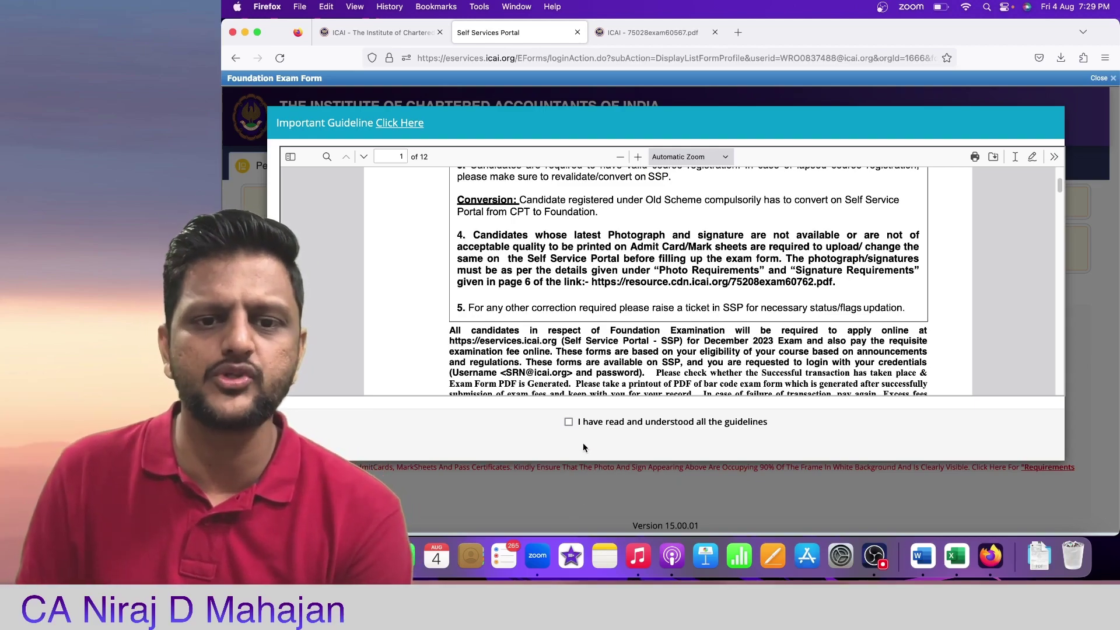
pyautogui.scroll(-15, 691, 287)
pyautogui.scroll(-10, 689, 270)
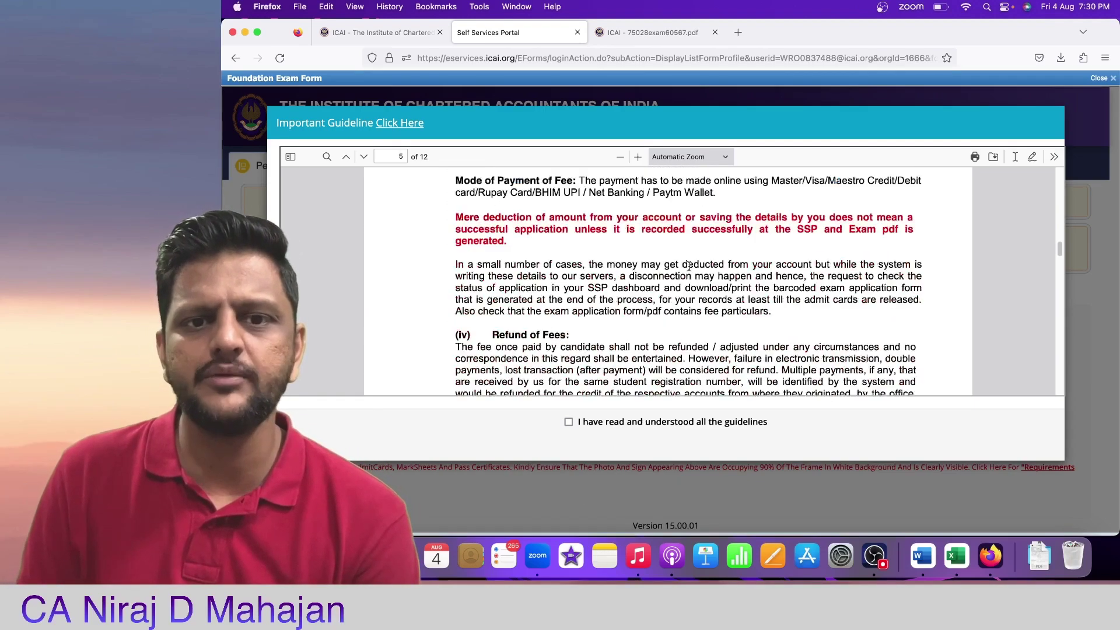
pyautogui.click(568, 422)
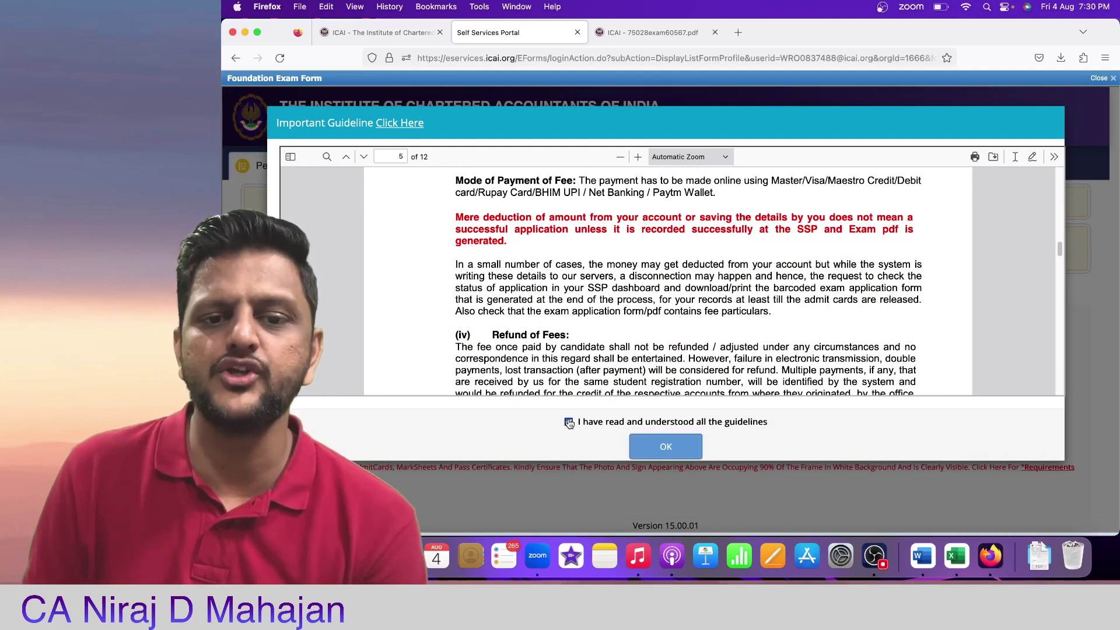
pyautogui.click(674, 447)
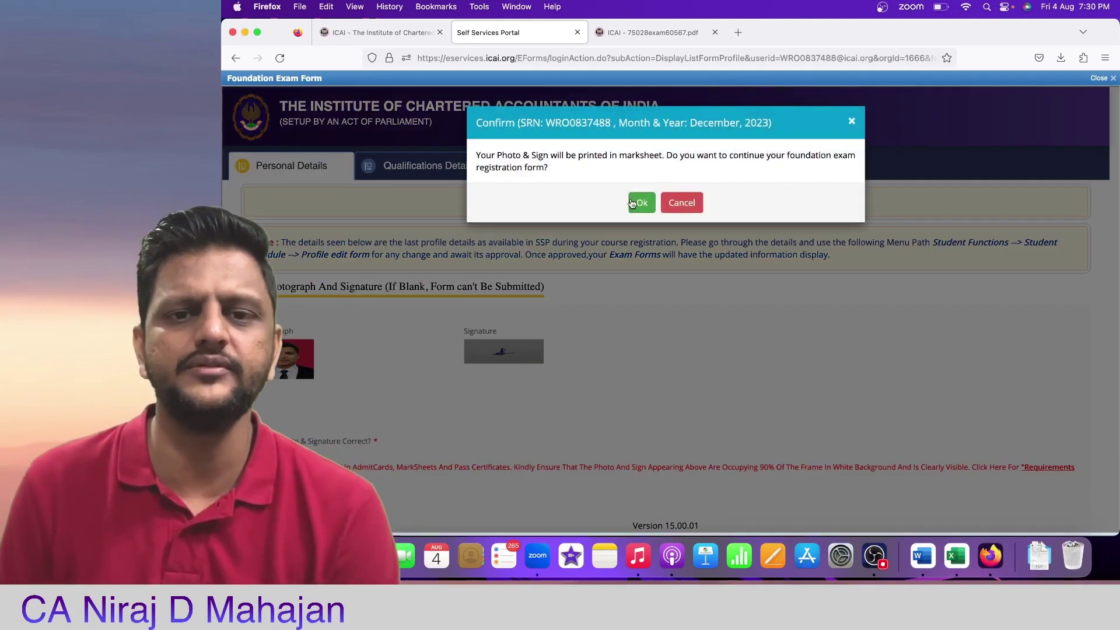
# Step: Confirm continuing the registration, then move past the address section to Qualification Details
pyautogui.click(636, 204)
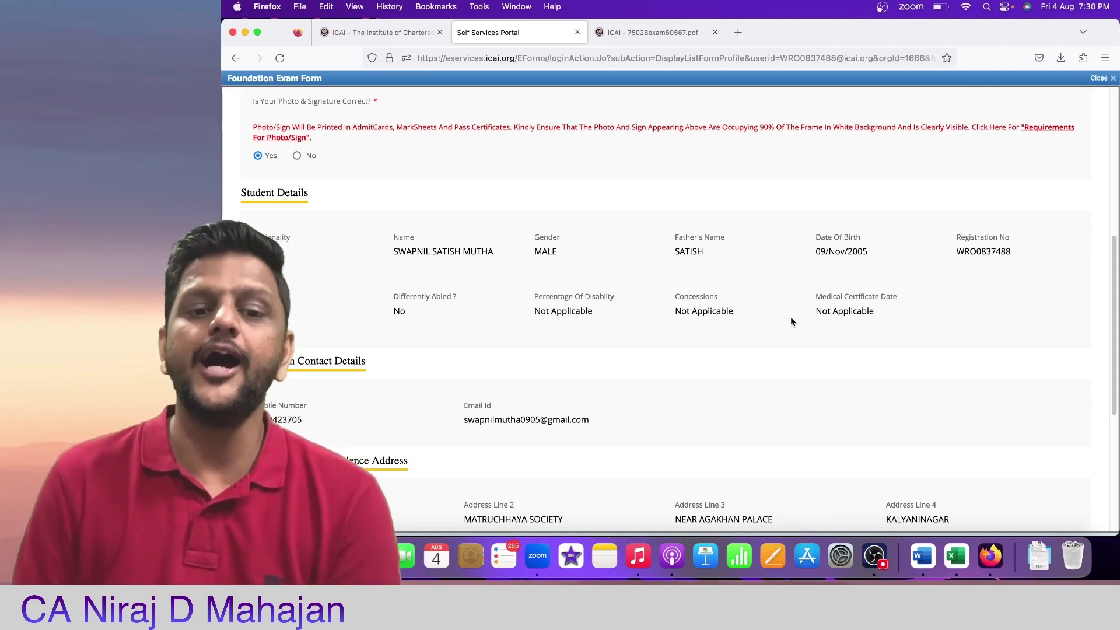
pyautogui.scroll(-5, 790, 321)
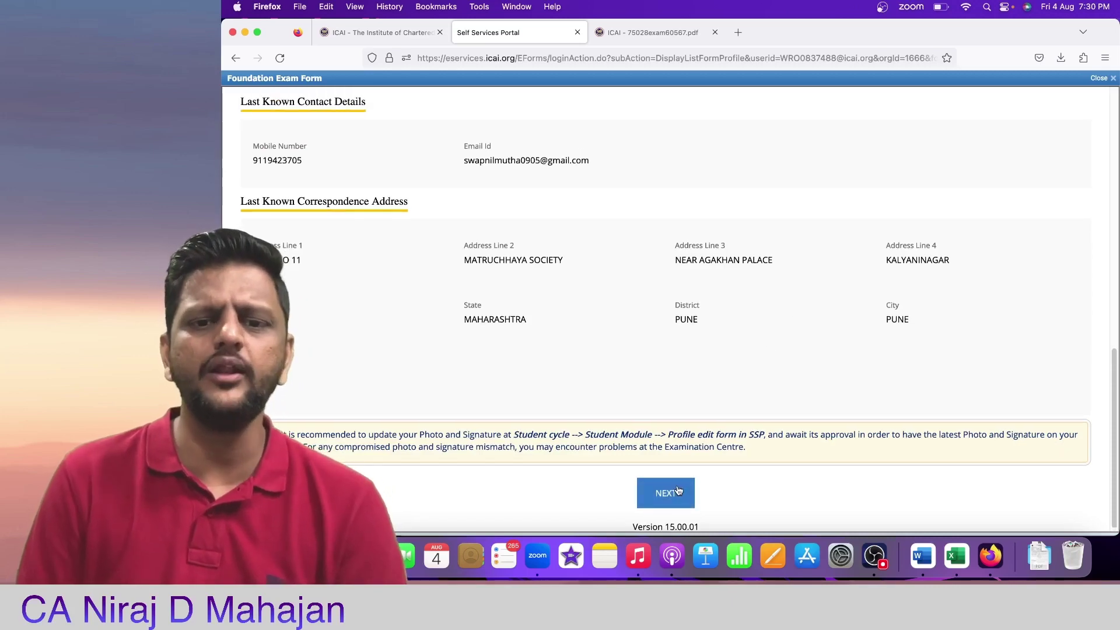
pyautogui.click(680, 493)
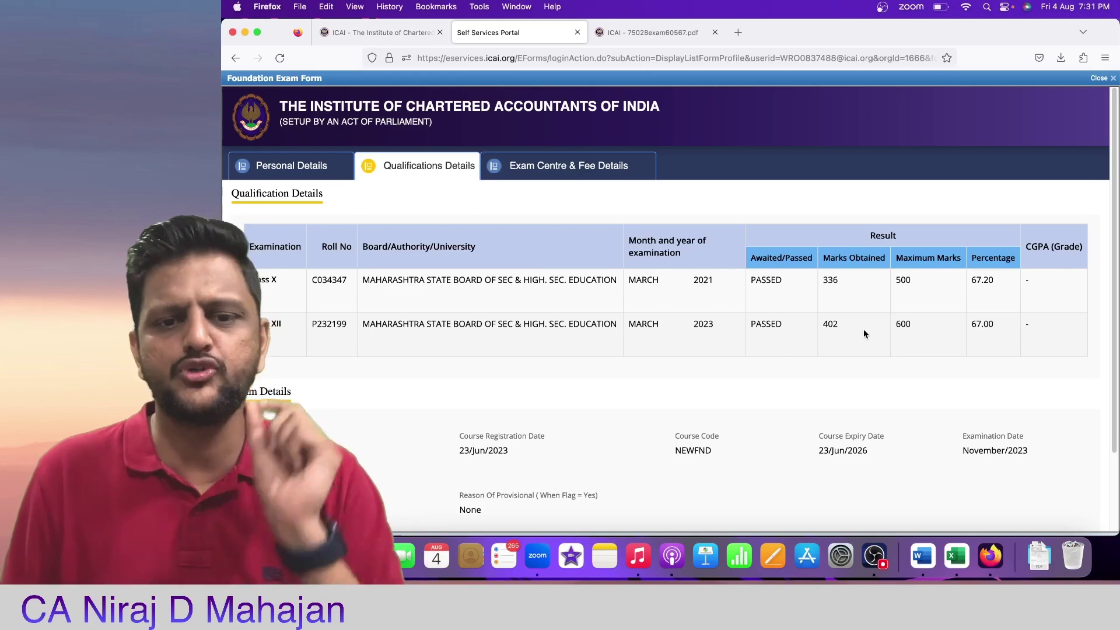
# Step: Leave Qualification Details unchanged and advance to the Exam Centre & Fee Details tab
pyautogui.scroll(-3, 863, 333)
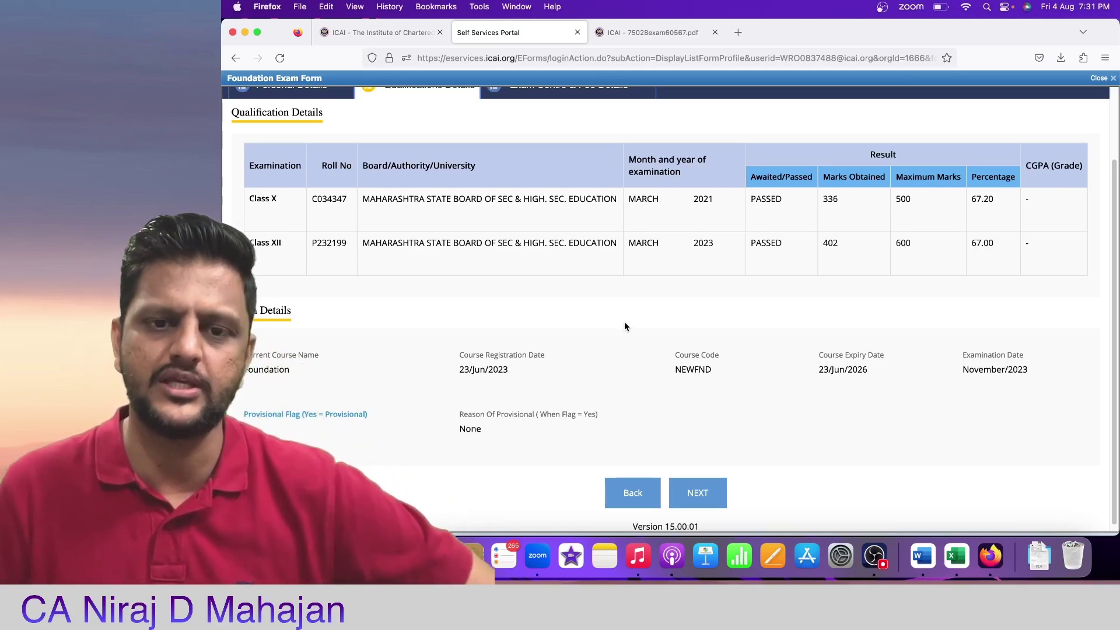
pyautogui.click(685, 491)
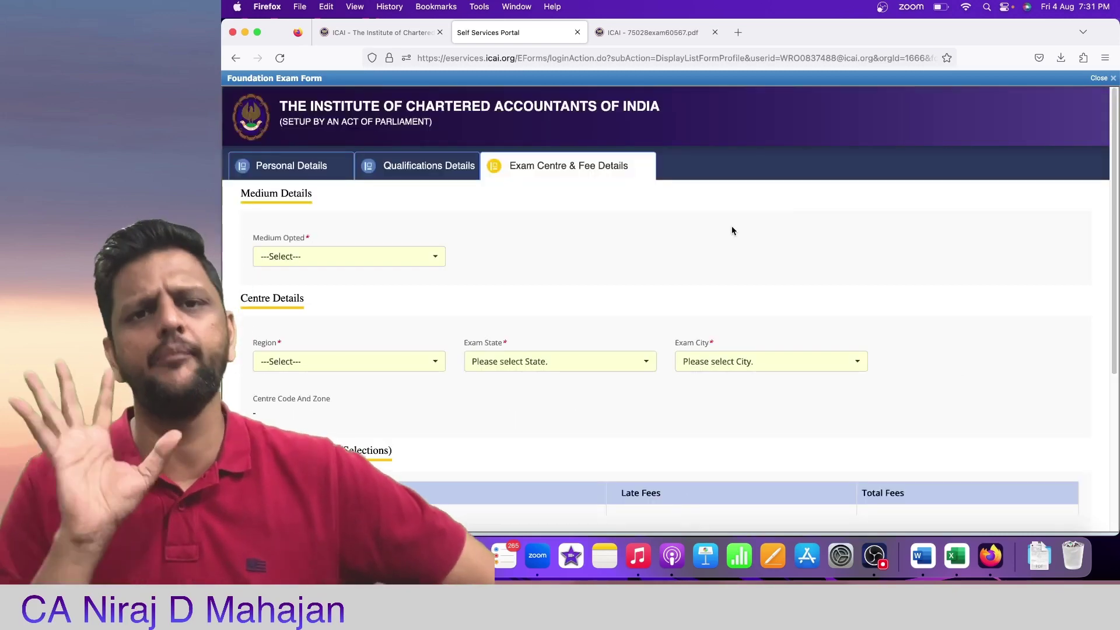
# Step: Set the exam answering medium to English
pyautogui.click(346, 267)
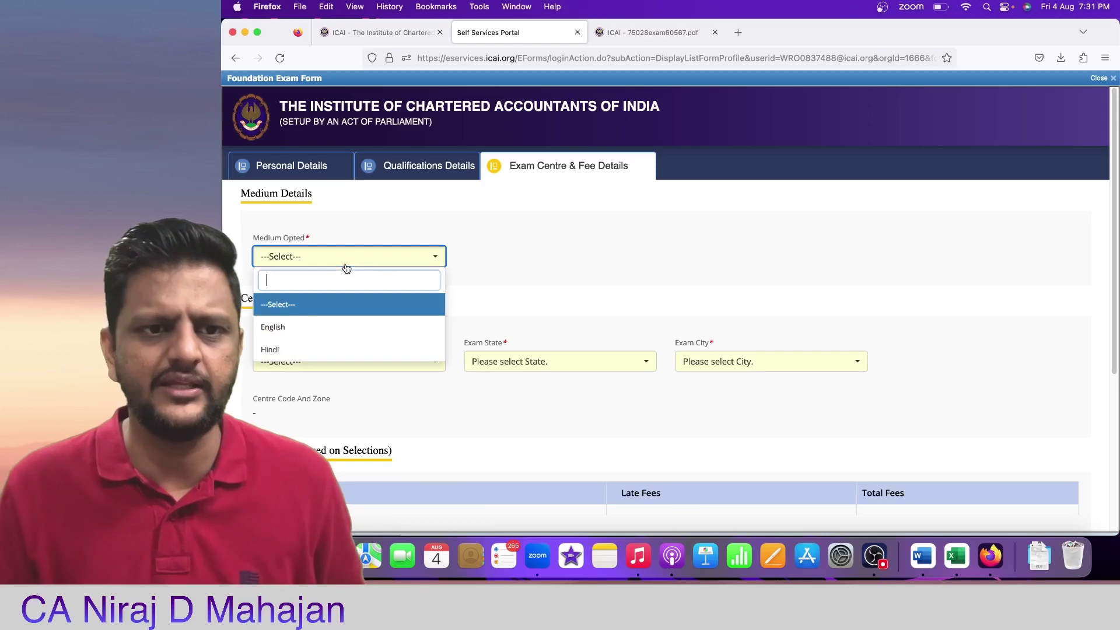
pyautogui.click(334, 330)
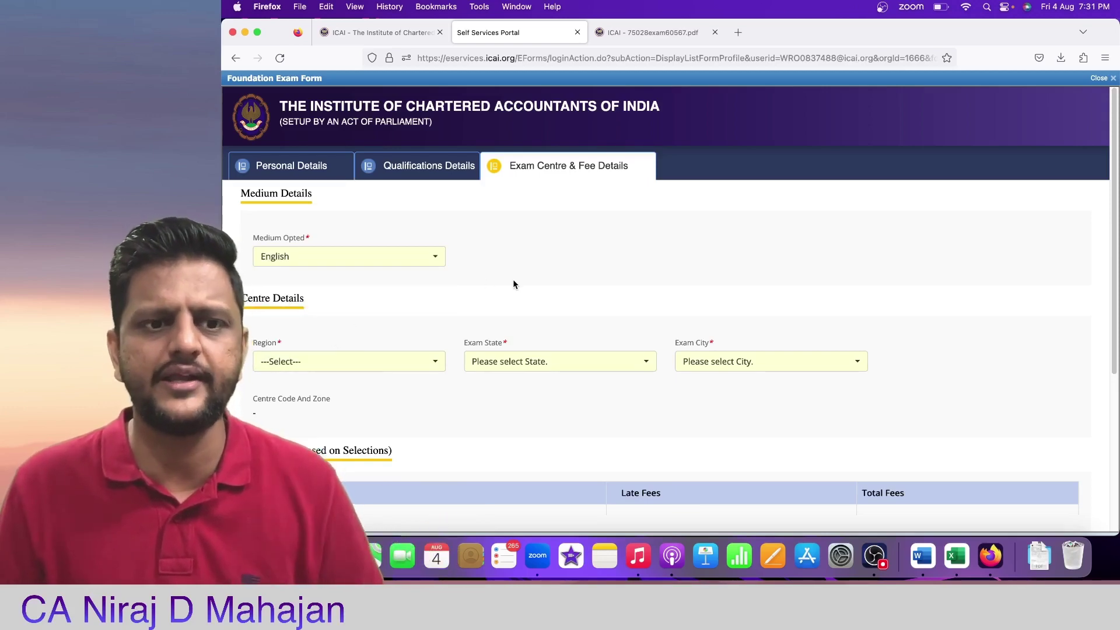
pyautogui.scroll(-1, 513, 284)
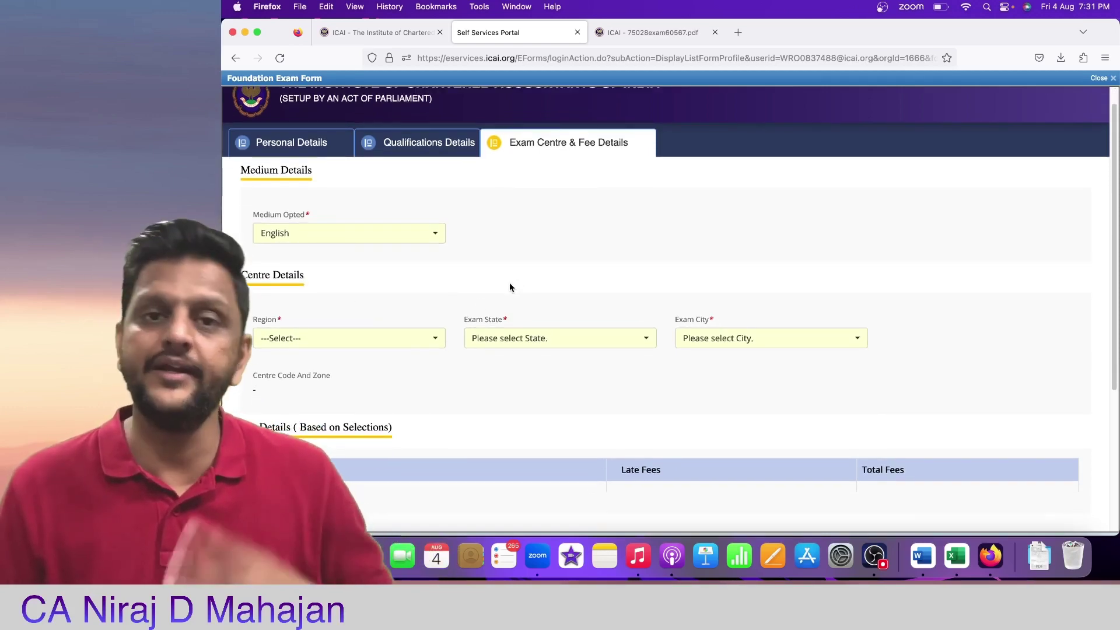
# Step: Set the exam region to West (replacing Overseas) and the exam state to MAHARASHTRA
pyautogui.click(374, 344)
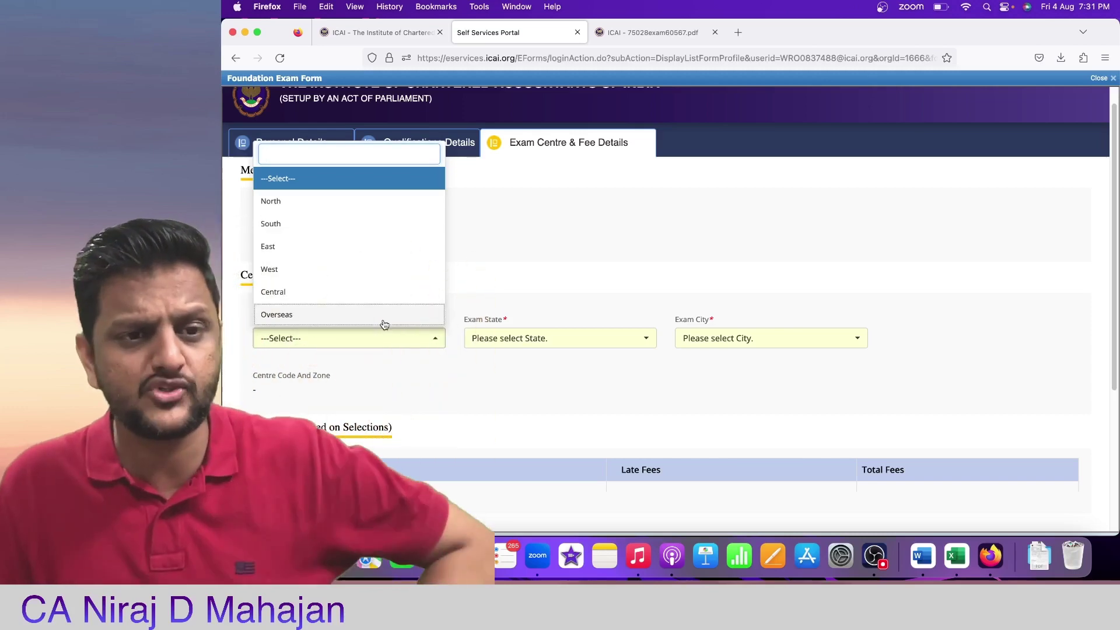
pyautogui.click(379, 319)
pyautogui.click(531, 344)
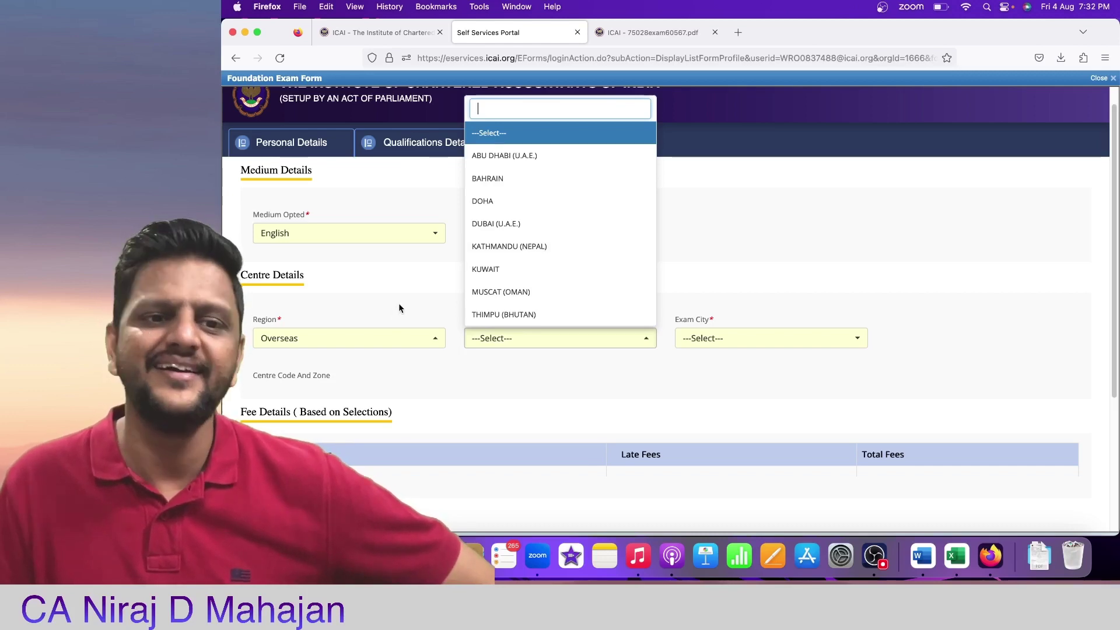
pyautogui.click(375, 345)
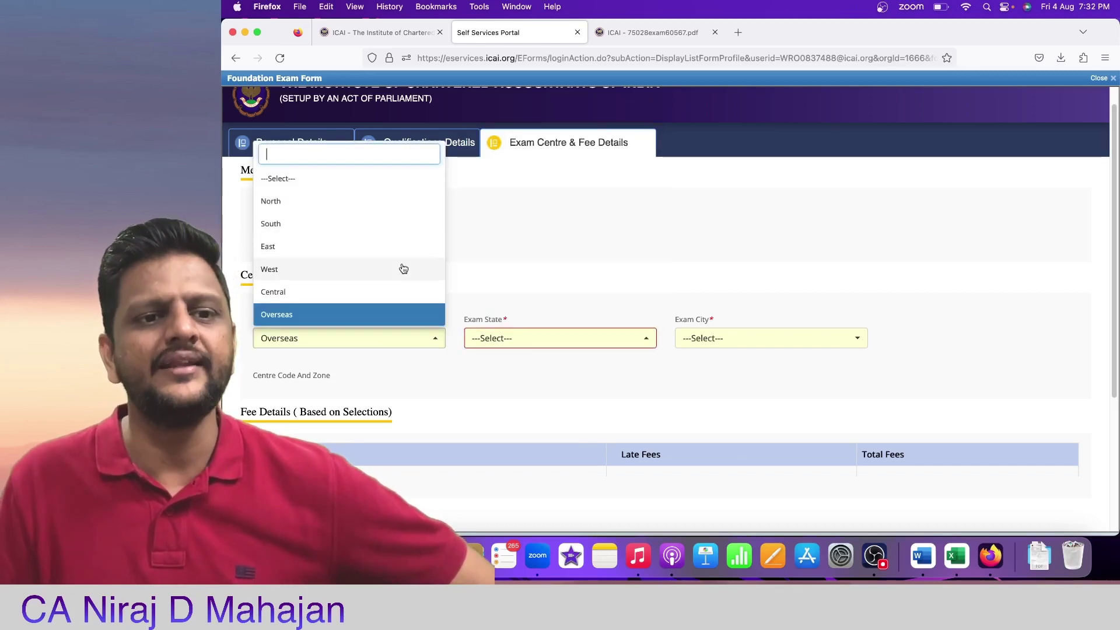
pyautogui.click(403, 267)
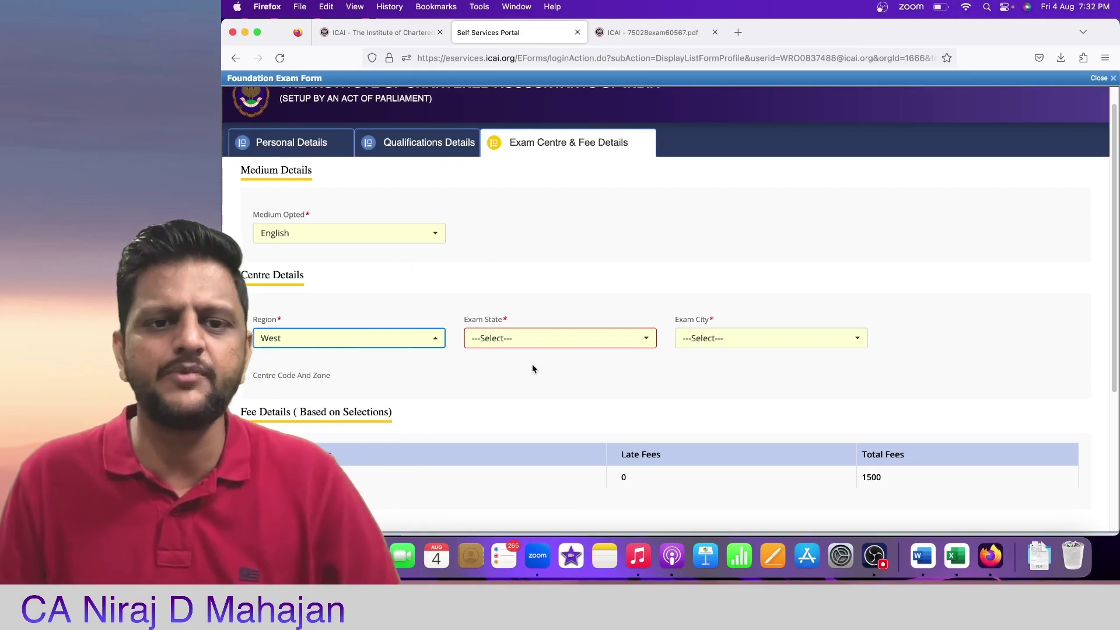
pyautogui.click(546, 343)
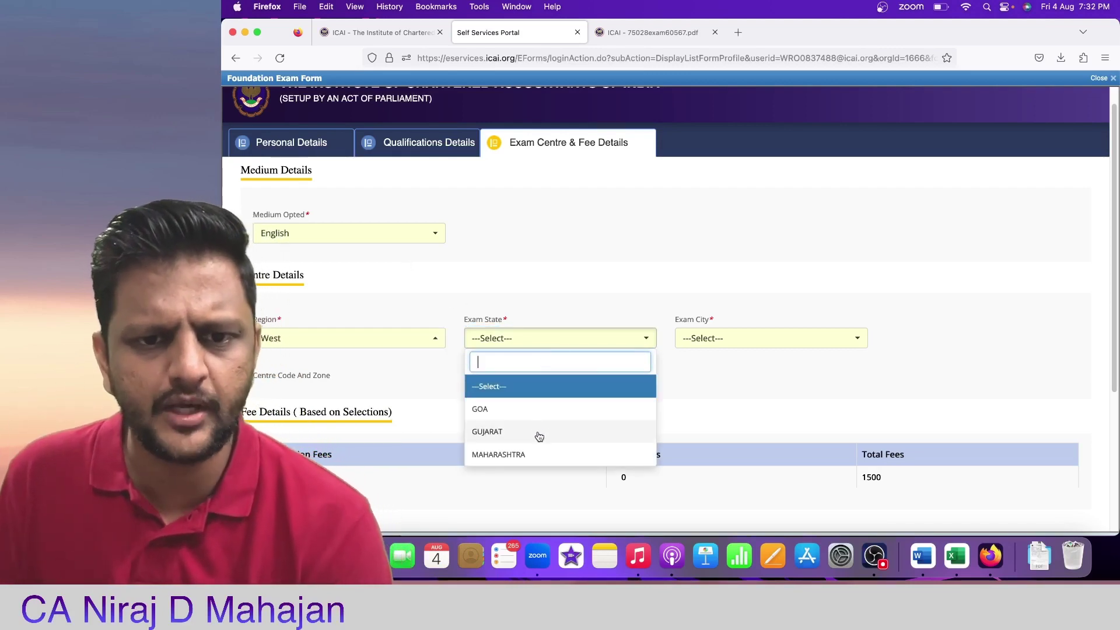
pyautogui.click(529, 456)
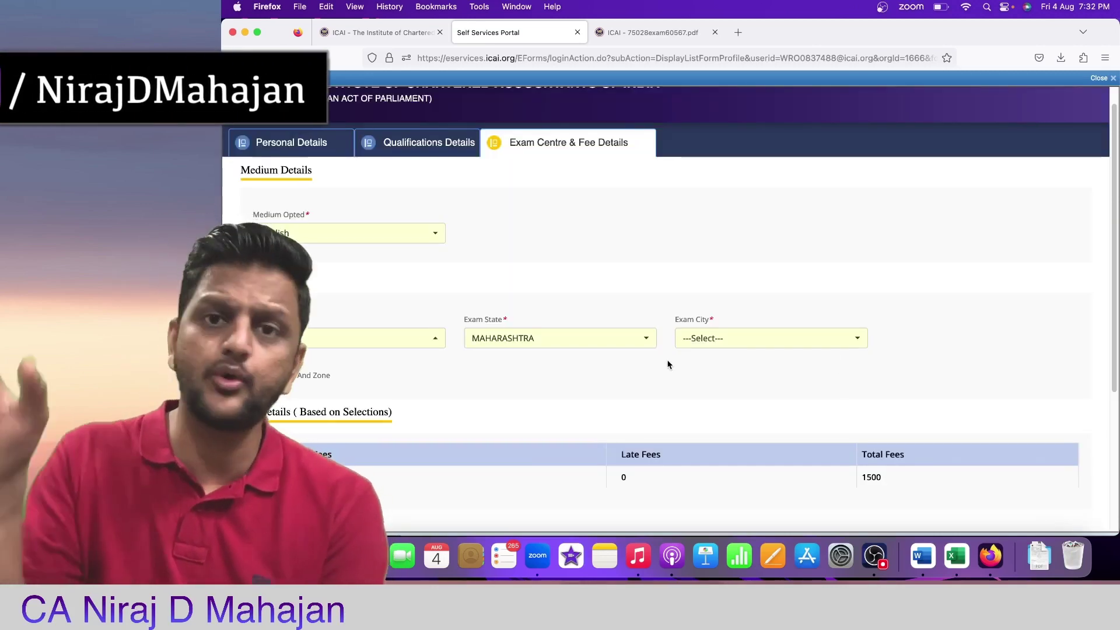
# Step: Browse the Maharashtra exam city list down to the Thane centres
pyautogui.click(779, 344)
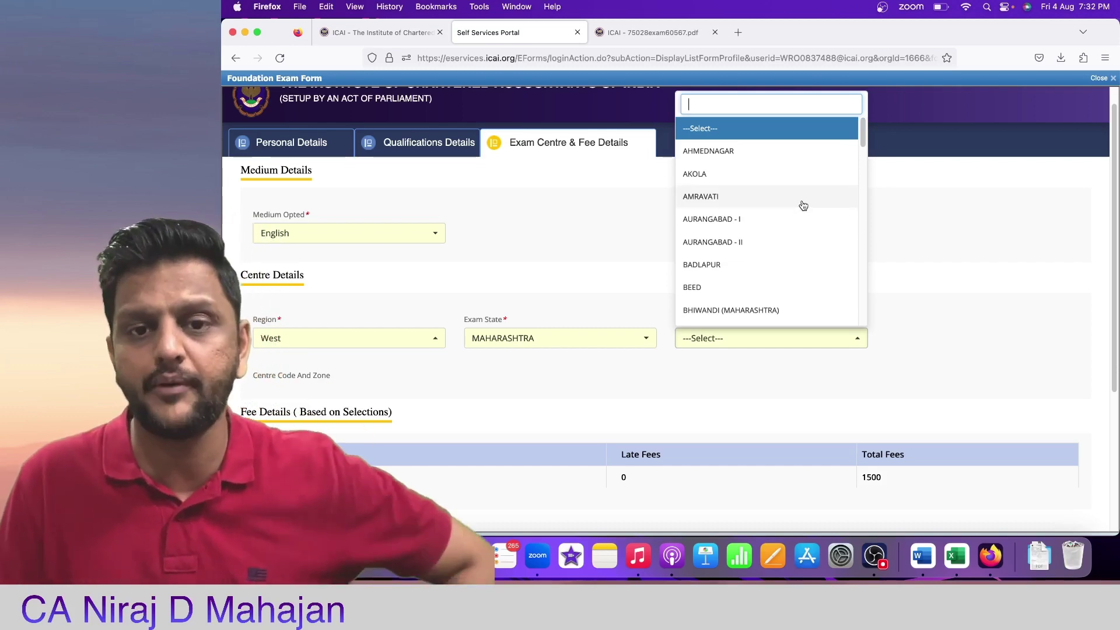
pyautogui.moveTo(863, 139); pyautogui.dragTo(856, 157)
pyautogui.scroll(-5, 853, 174)
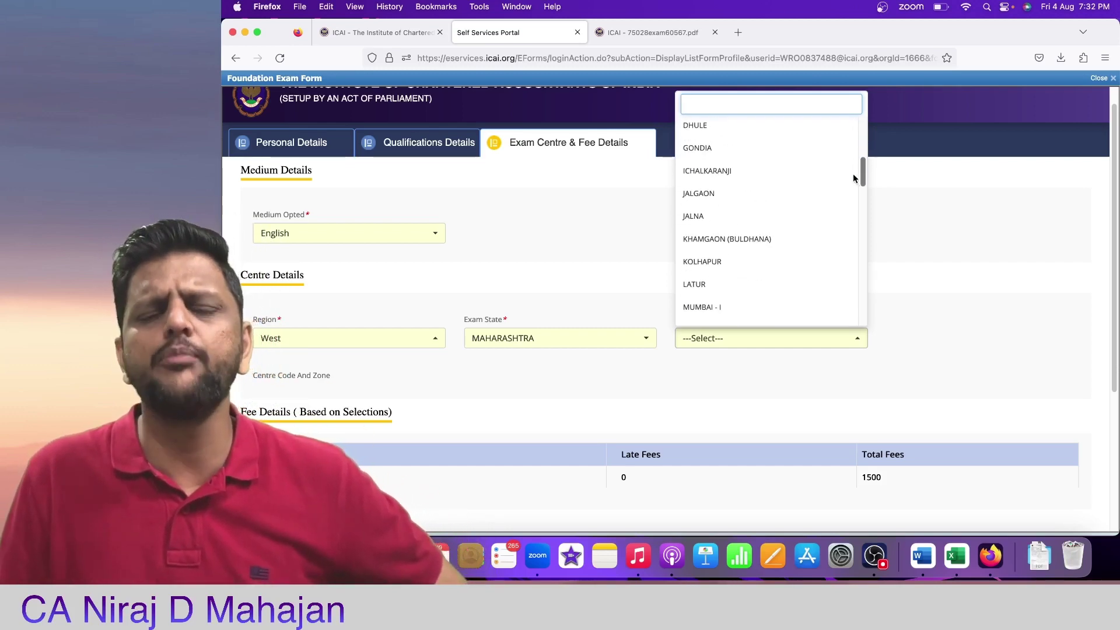
pyautogui.scroll(-5, 852, 179)
pyautogui.scroll(-5, 851, 243)
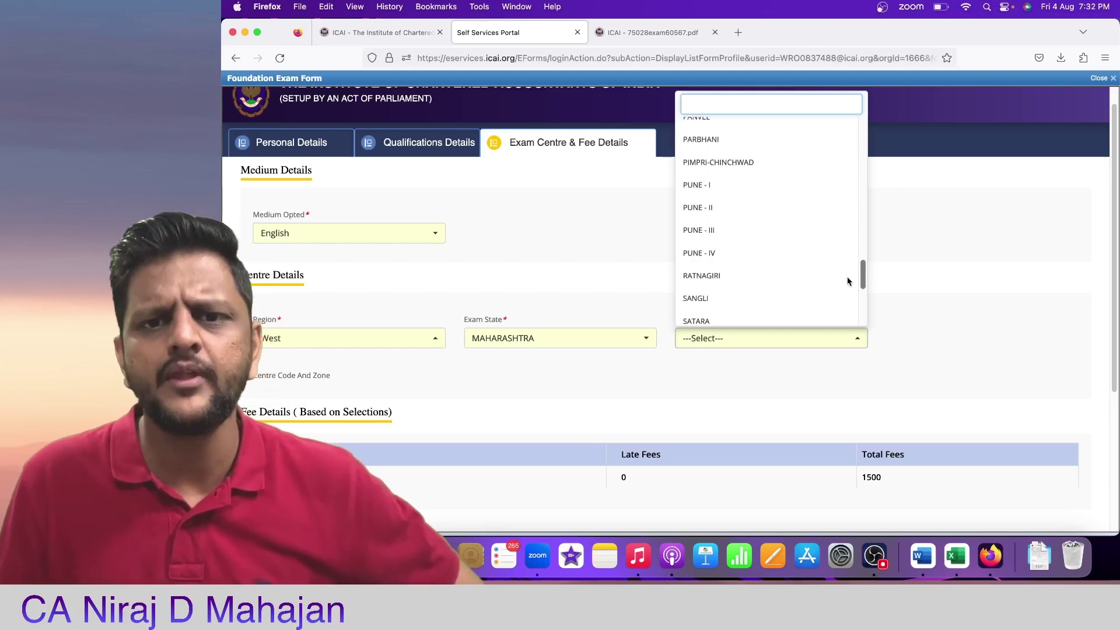
pyautogui.scroll(-1, 849, 283)
pyautogui.scroll(2, 850, 286)
pyautogui.scroll(-4, 851, 289)
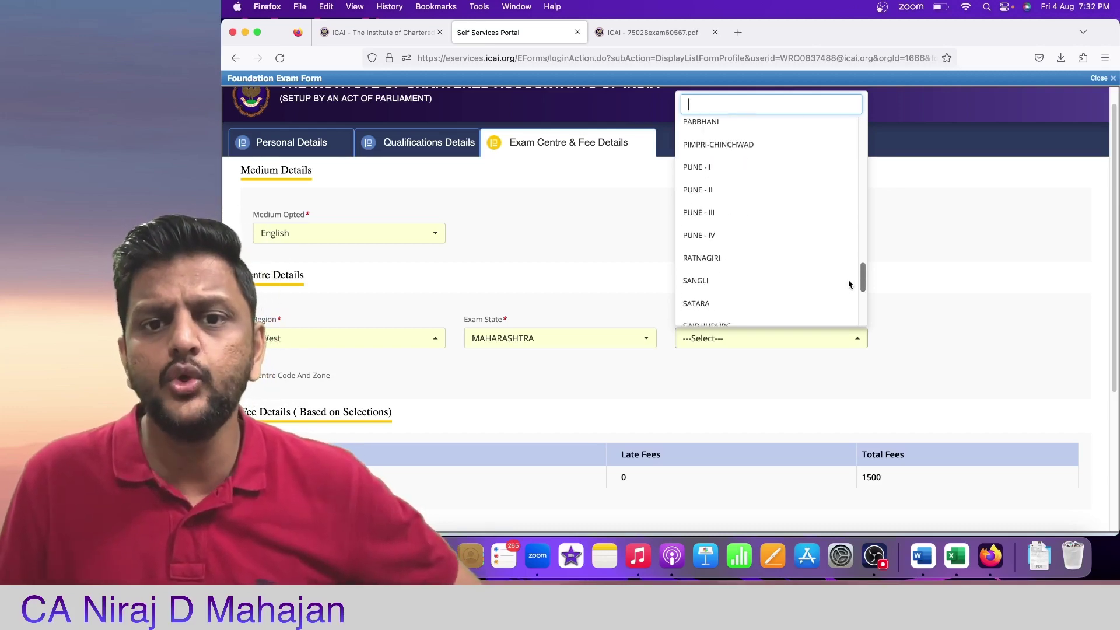
pyautogui.scroll(-3, 852, 299)
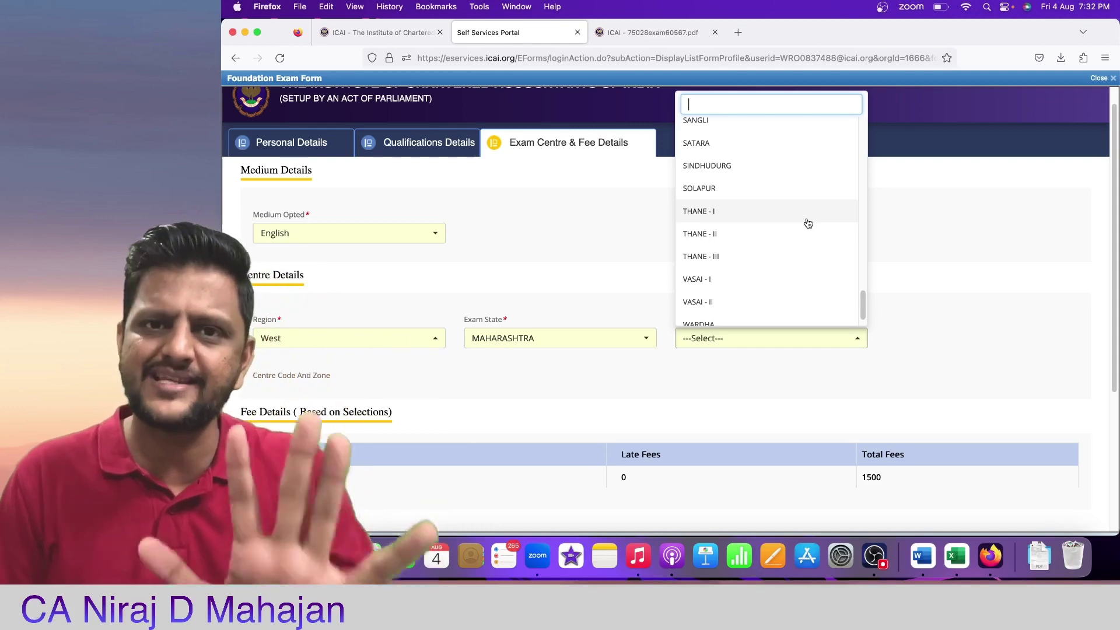
# Step: Compare centre codes for exam cities THANE - I, THANE - II (Dombivili, Kalyan) and THANE - III (Ulhasnagar)
pyautogui.click(807, 222)
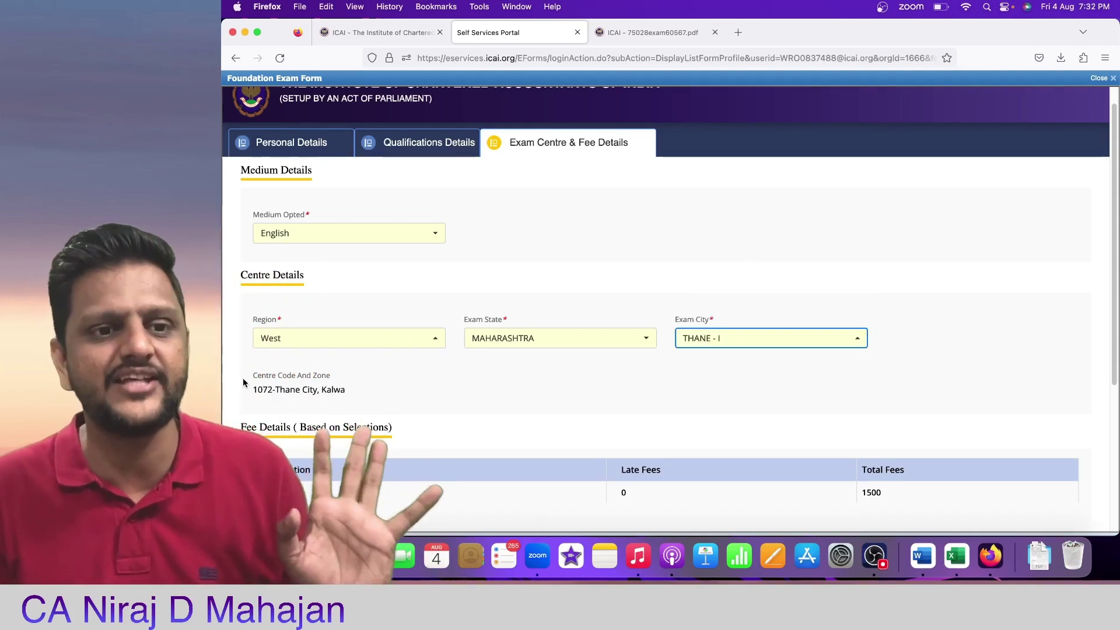
pyautogui.moveTo(249, 373); pyautogui.dragTo(339, 396)
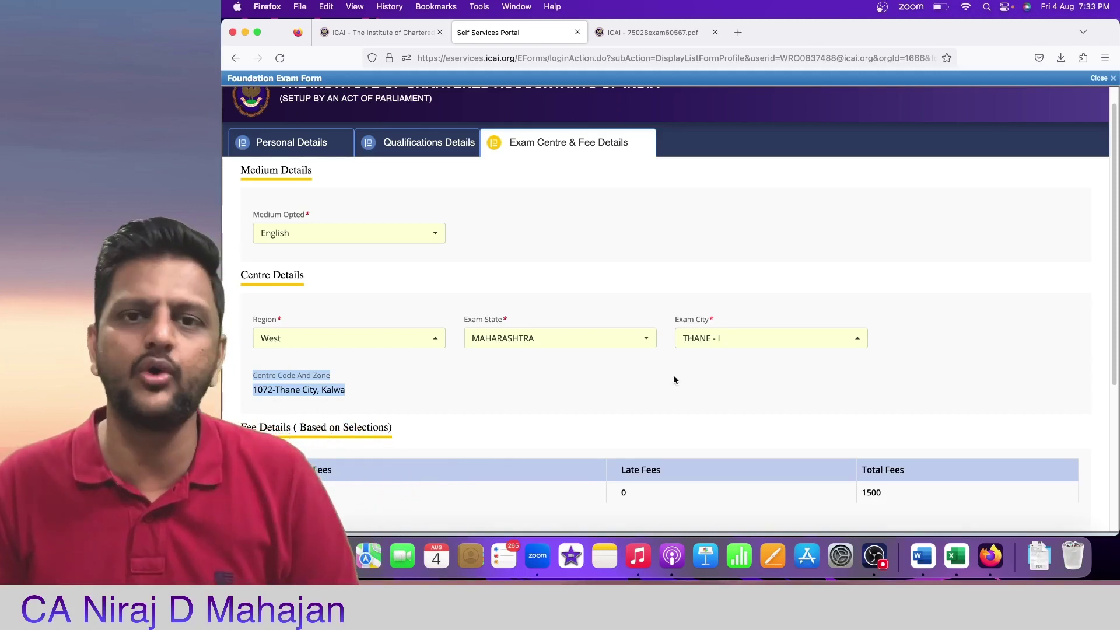
pyautogui.click(772, 343)
pyautogui.click(762, 232)
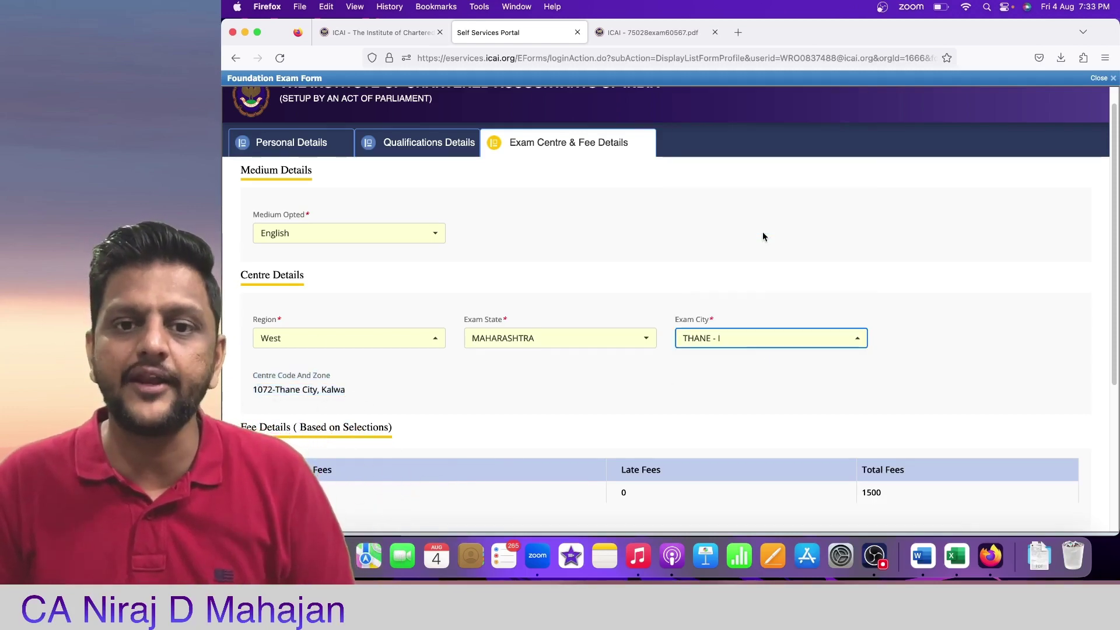
pyautogui.click(751, 341)
pyautogui.click(783, 245)
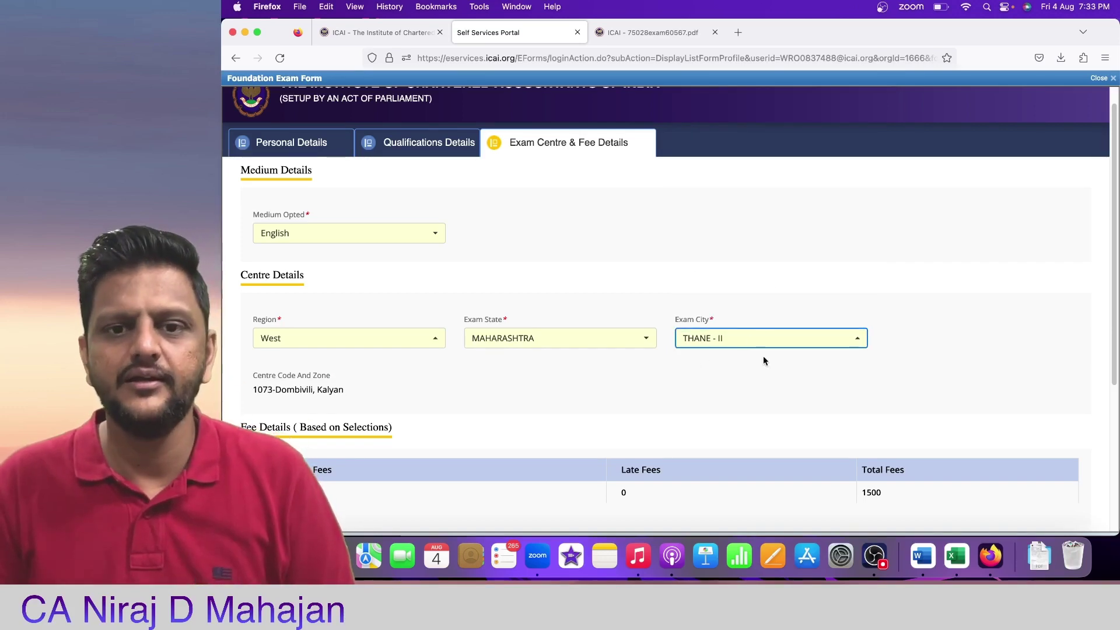
pyautogui.moveTo(249, 373); pyautogui.dragTo(391, 405)
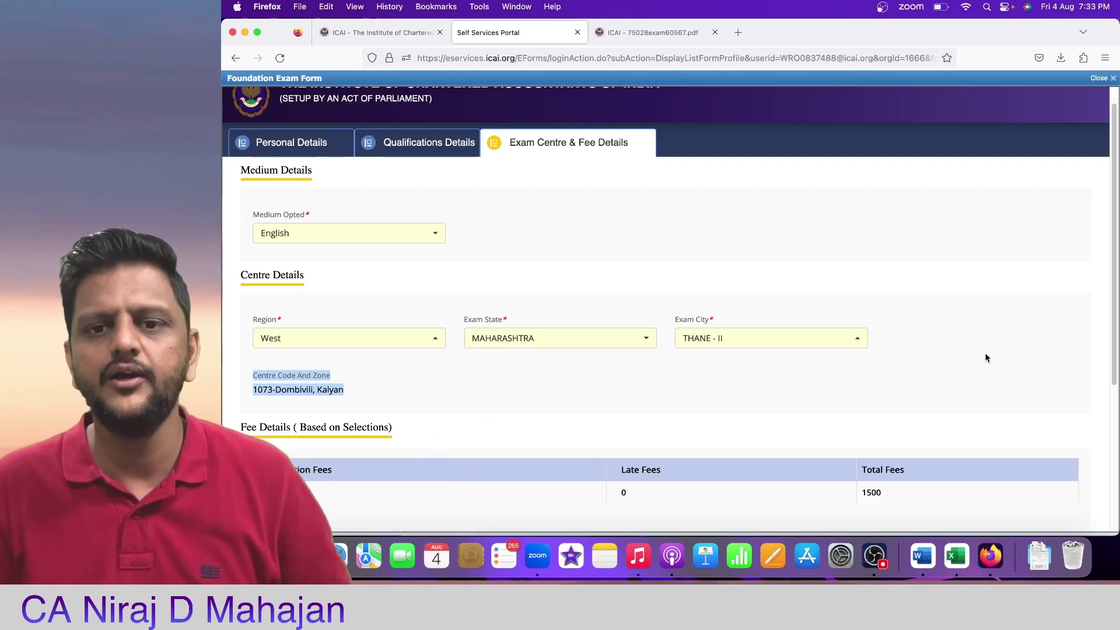
pyautogui.click(793, 341)
pyautogui.click(776, 261)
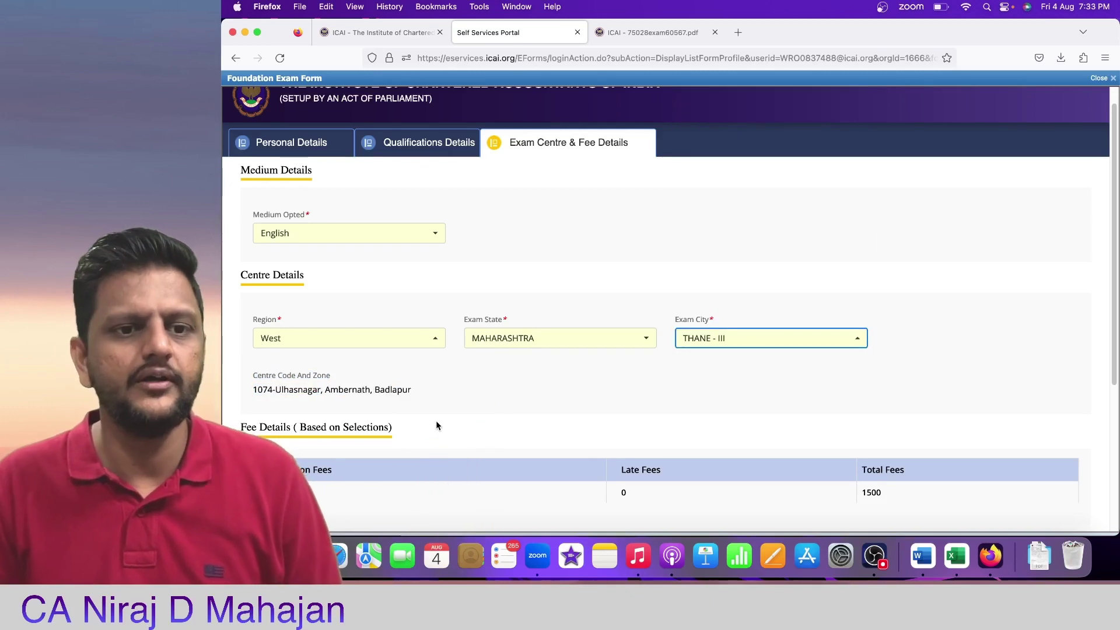
pyautogui.moveTo(251, 374); pyautogui.dragTo(391, 404)
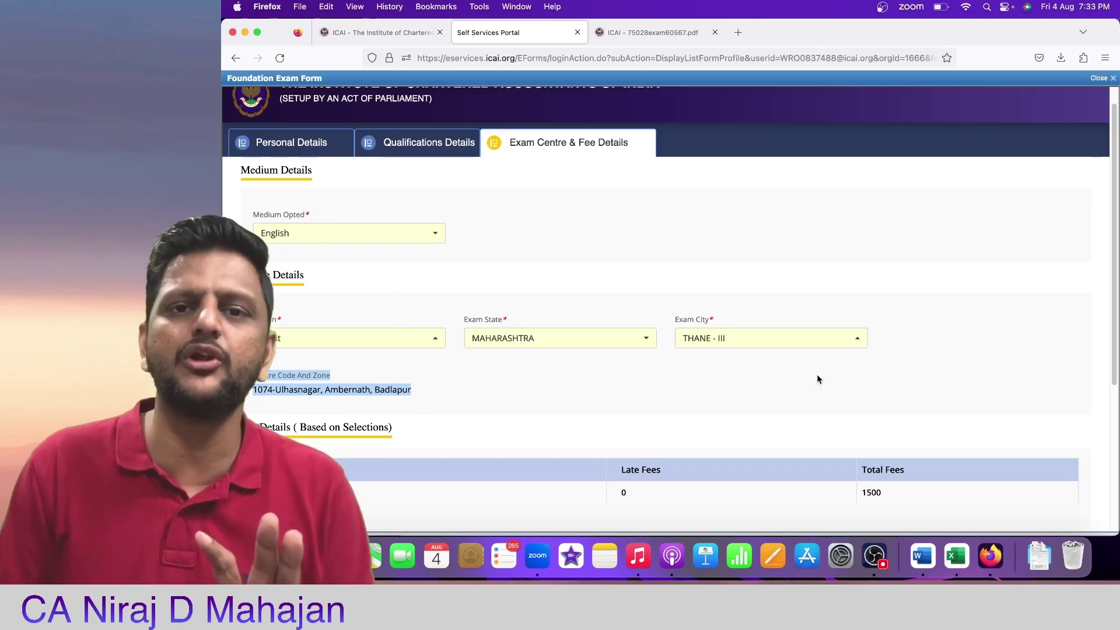
# Step: Select PUNE - II as the exam city, centre code 1060
pyautogui.click(840, 341)
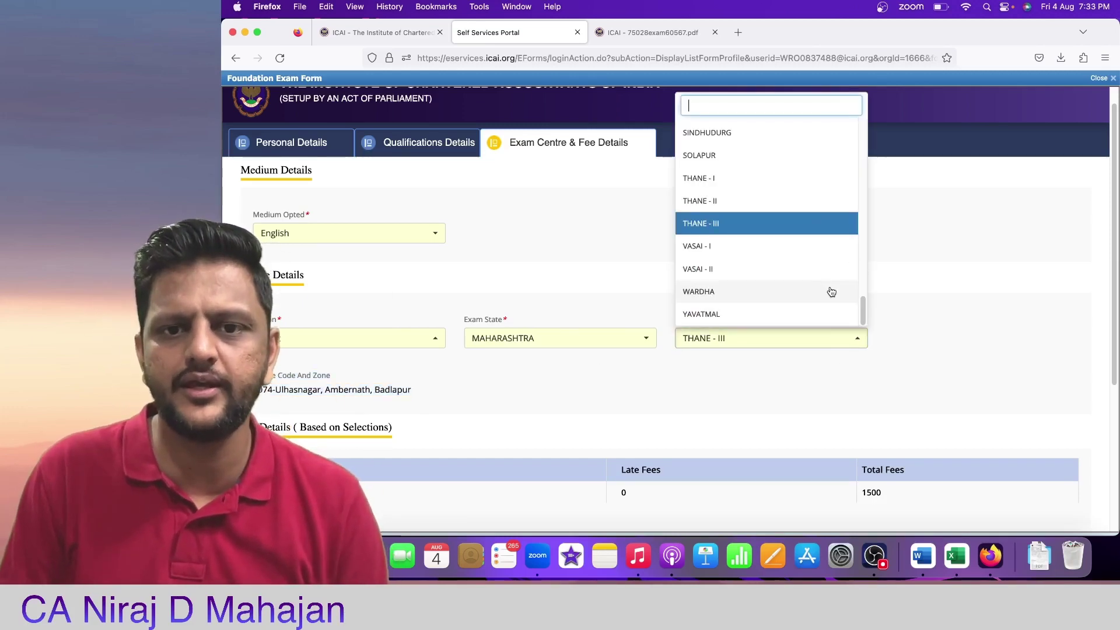
pyautogui.scroll(-4, 831, 291)
pyautogui.click(785, 203)
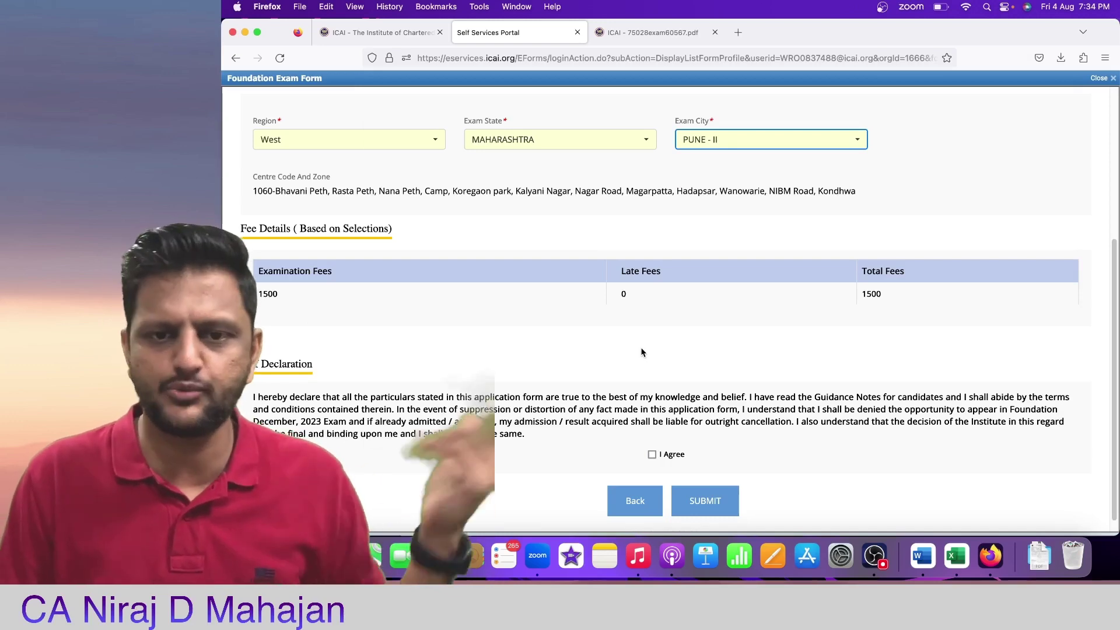
# Step: Submit the Foundation exam registration form and confirm the submission
pyautogui.click(695, 511)
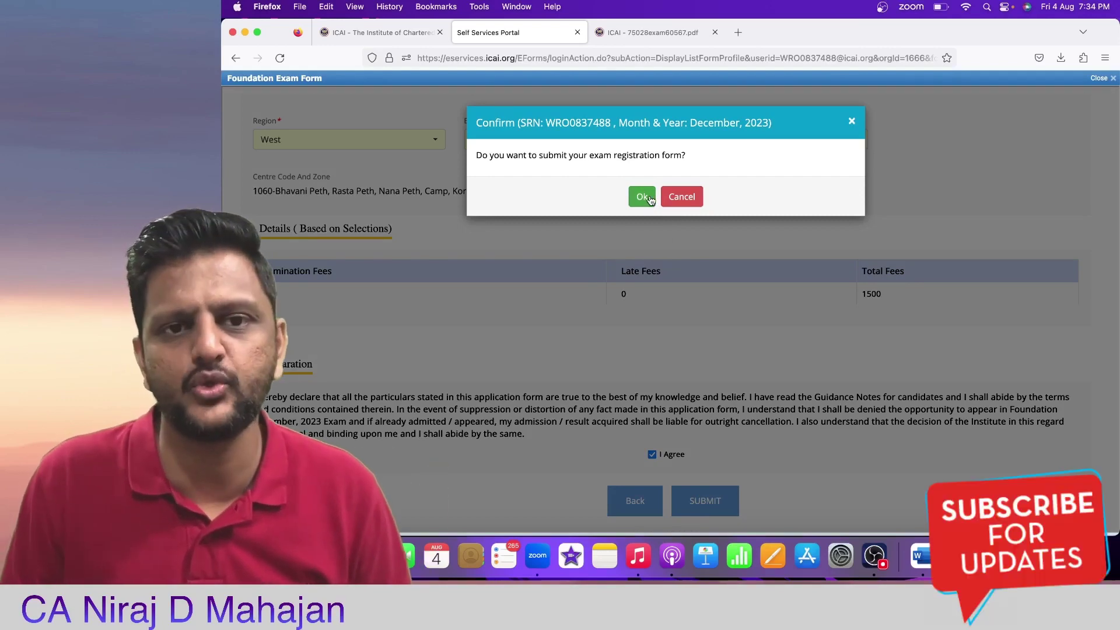
pyautogui.click(642, 196)
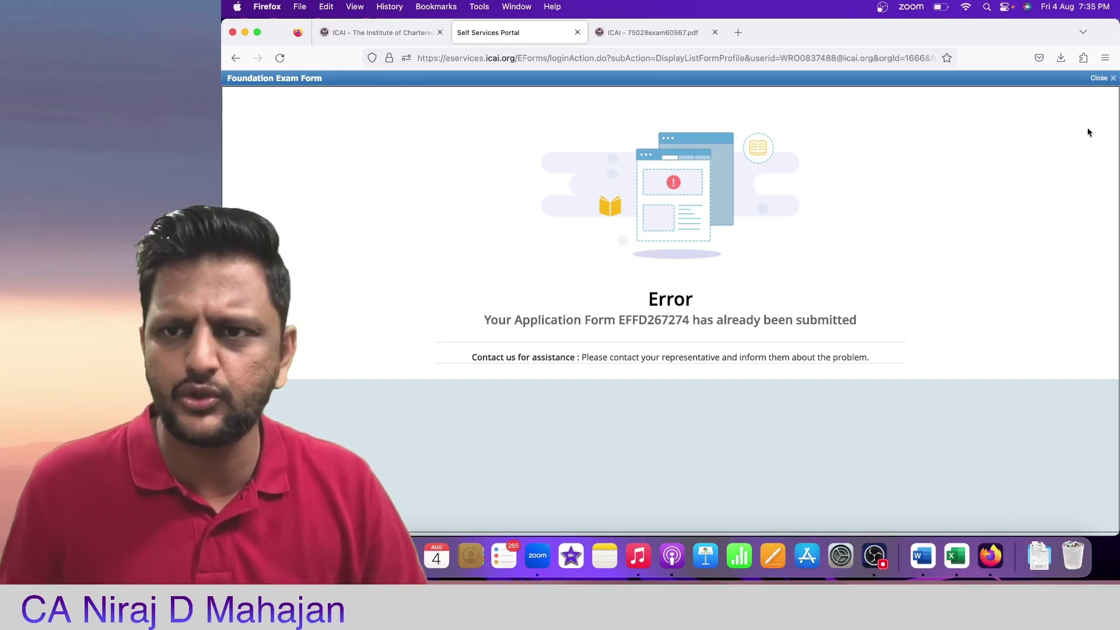
# Step: Dismiss the already-submitted notice and open the Foundation Exam Form submitted records
pyautogui.click(1112, 78)
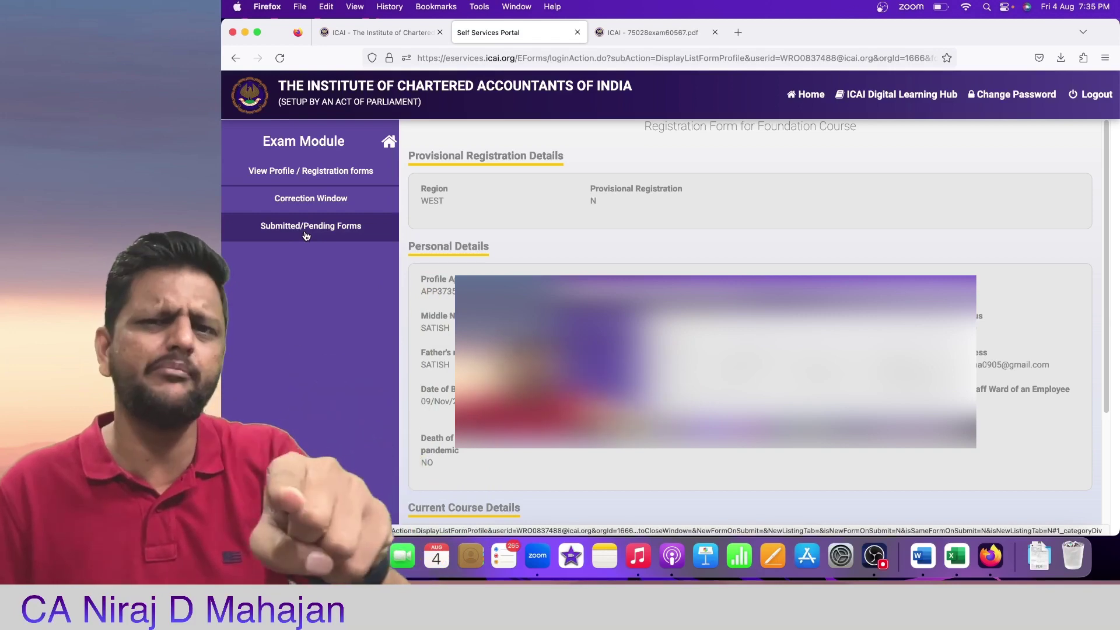
pyautogui.click(306, 228)
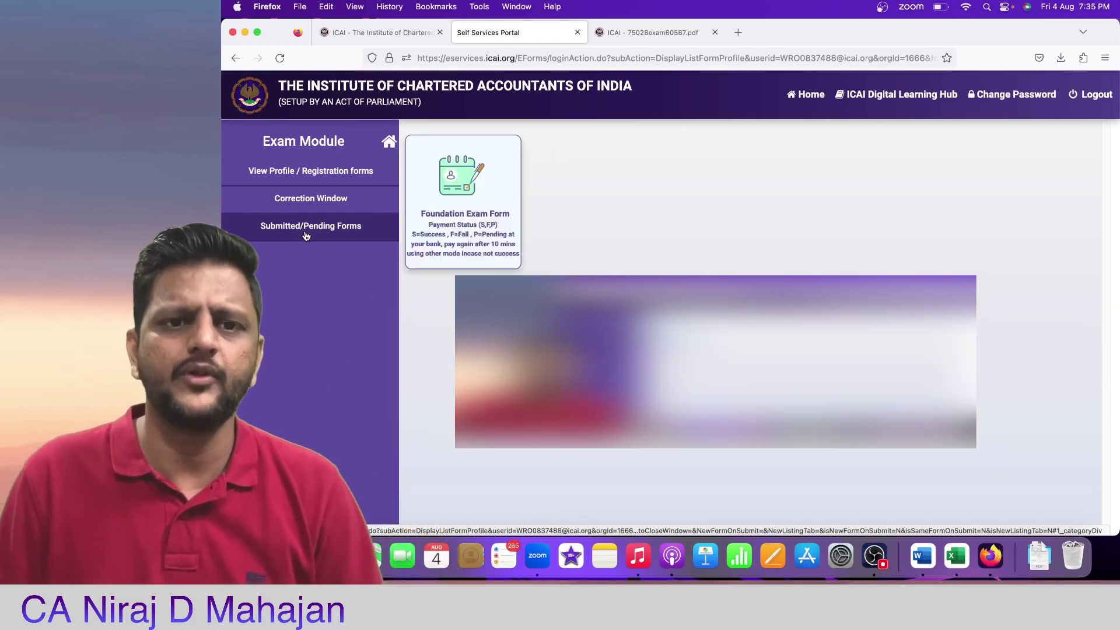
pyautogui.click(455, 236)
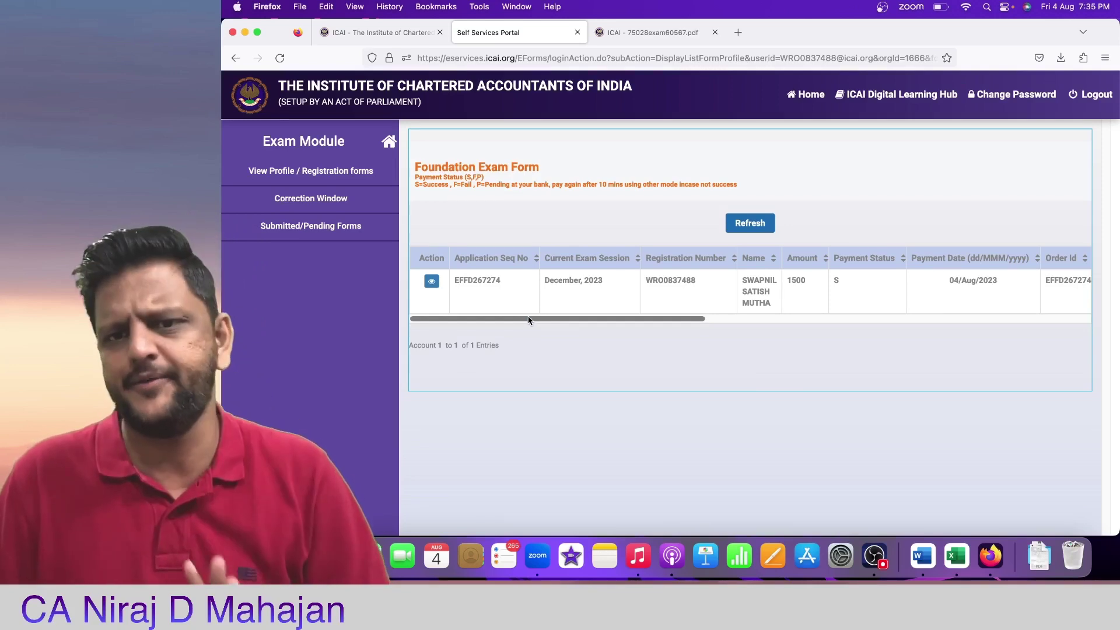
# Step: Check the record row: amount 1500, payment status S, dated 04/Aug/2023
pyautogui.moveTo(530, 320); pyautogui.dragTo(735, 322)
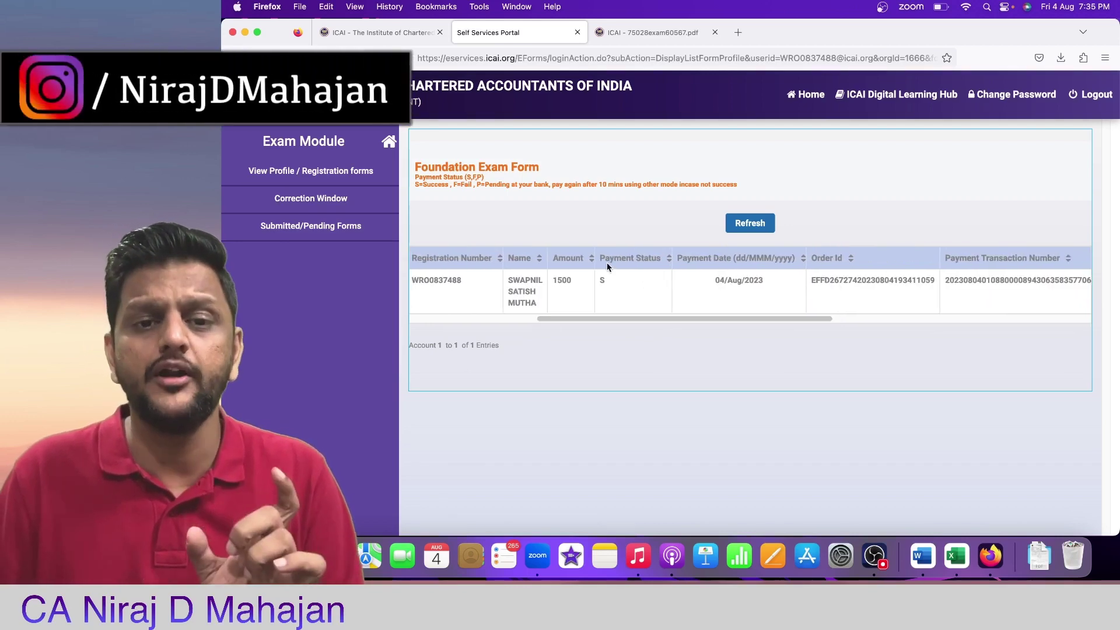
pyautogui.click(617, 284)
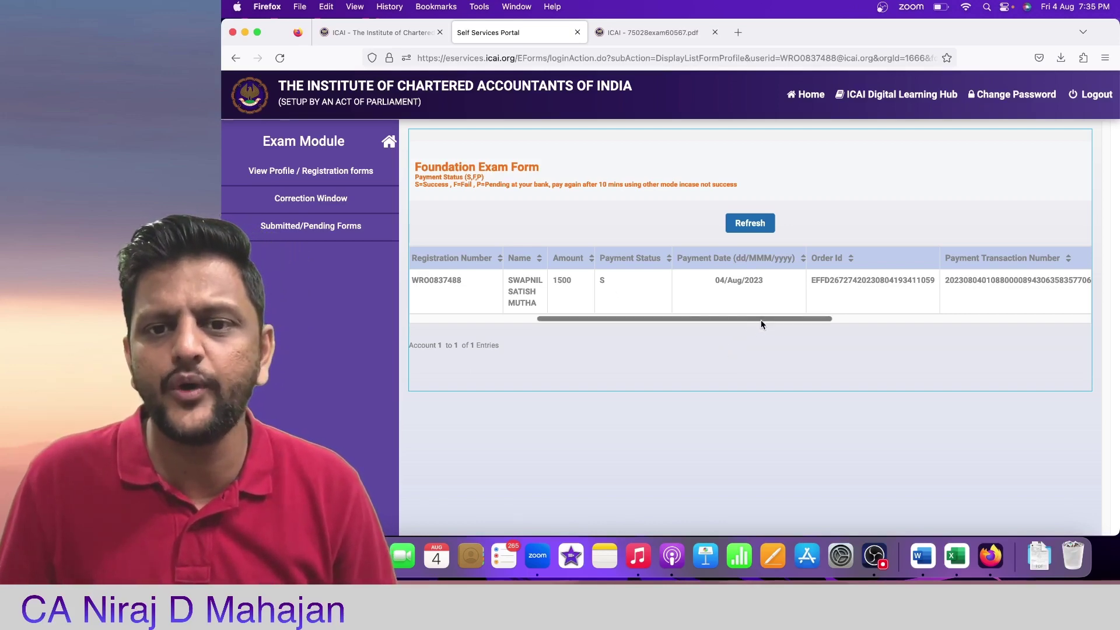
pyautogui.moveTo(761, 319); pyautogui.dragTo(629, 320)
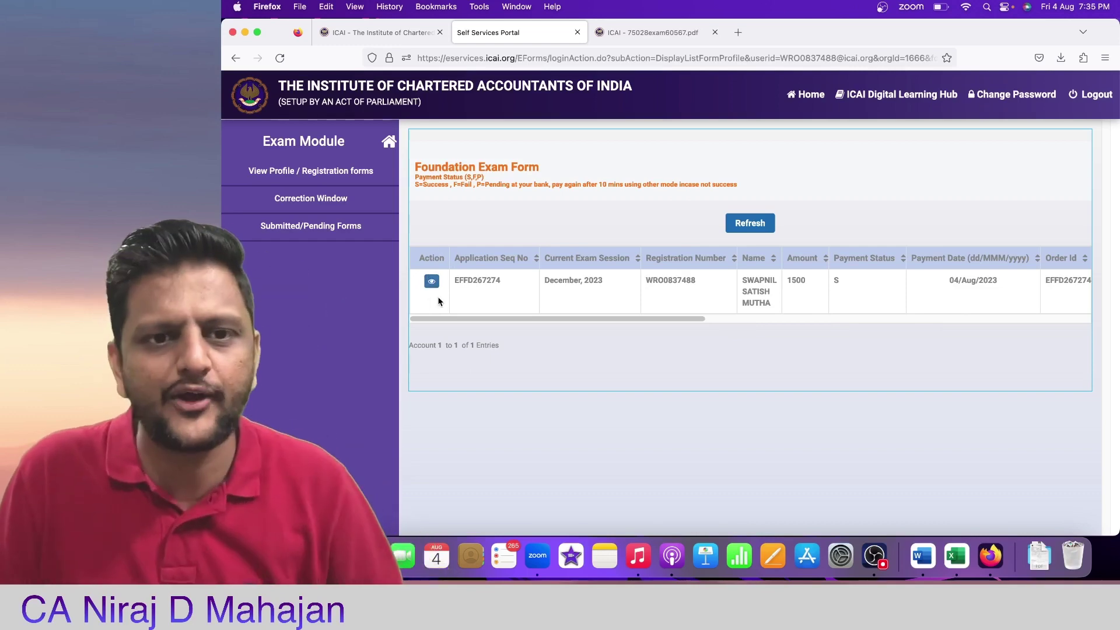
# Step: View the submitted application's details and download the exam form PDF from Application Print
pyautogui.click(432, 281)
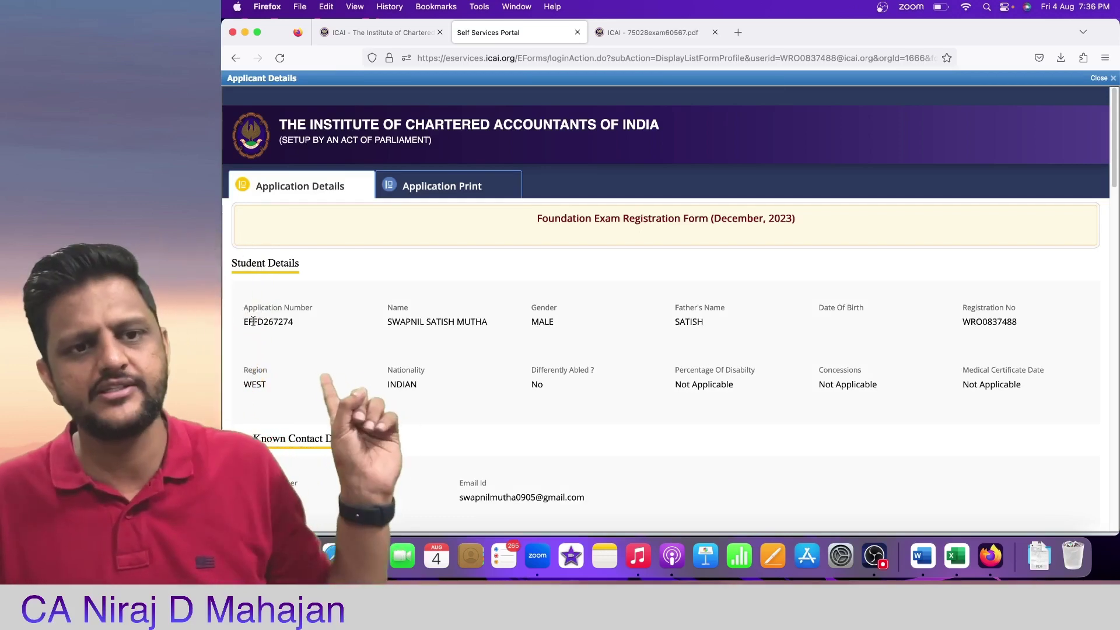
pyautogui.moveTo(253, 322); pyautogui.dragTo(327, 302)
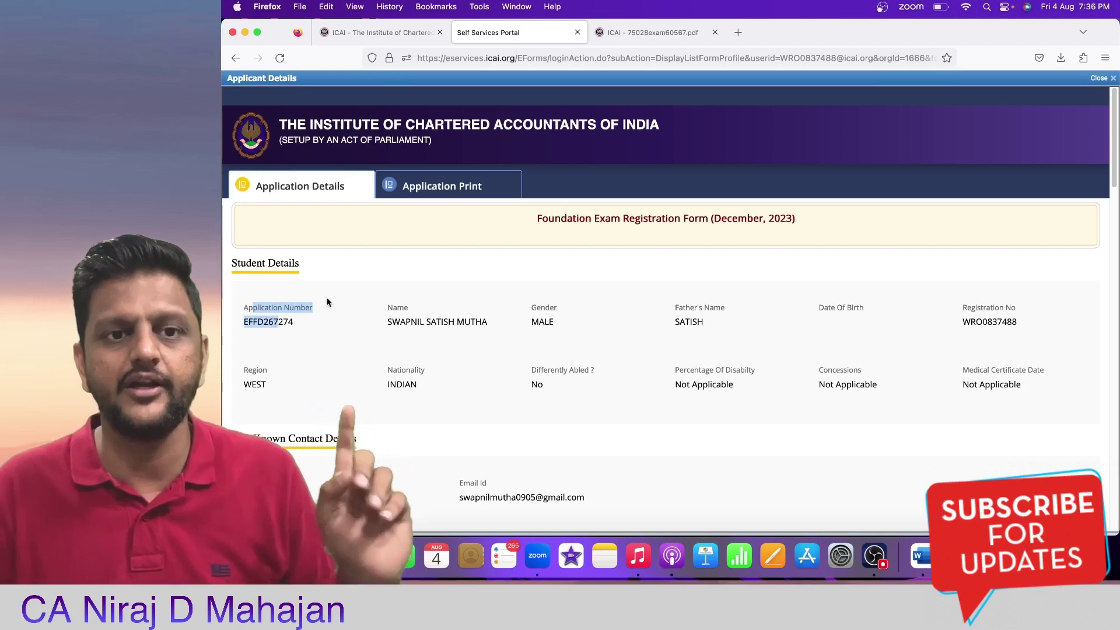
pyautogui.click(751, 196)
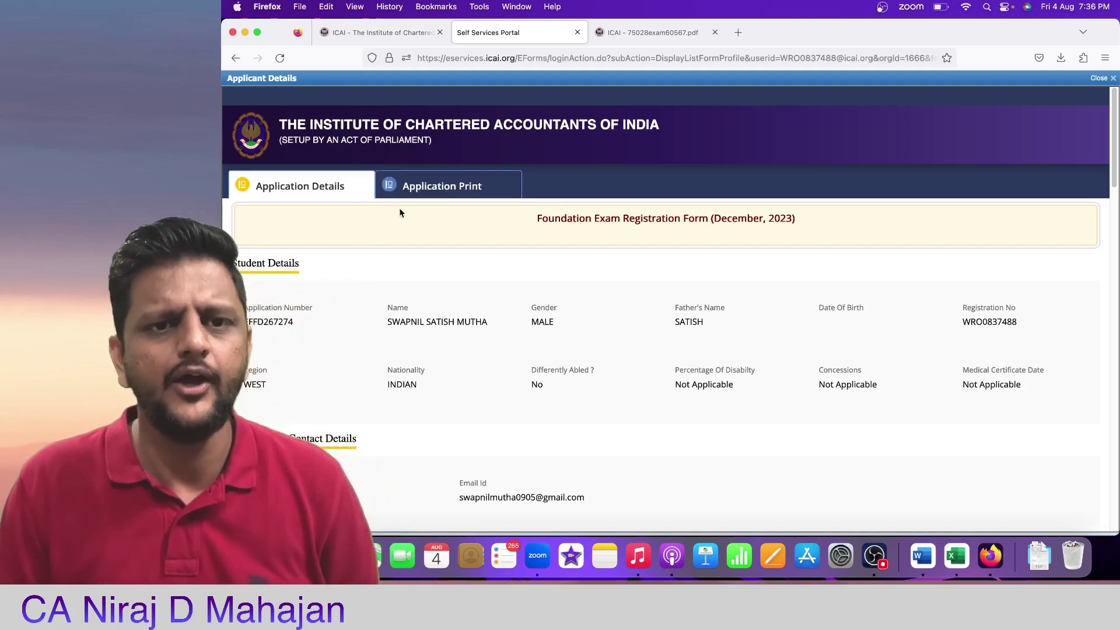
pyautogui.click(492, 187)
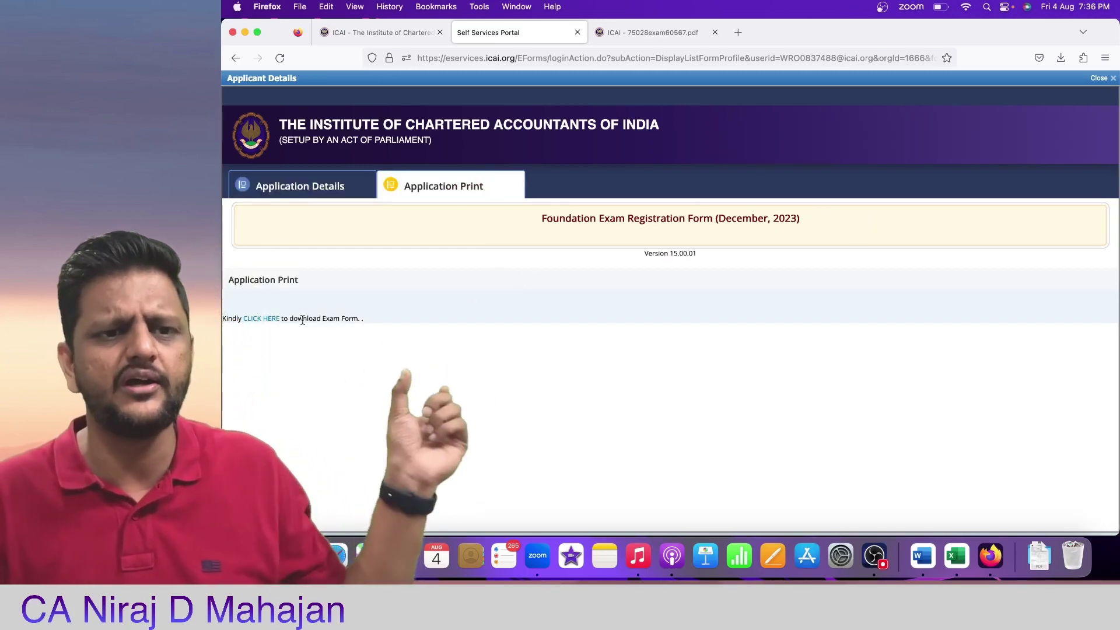
pyautogui.click(269, 319)
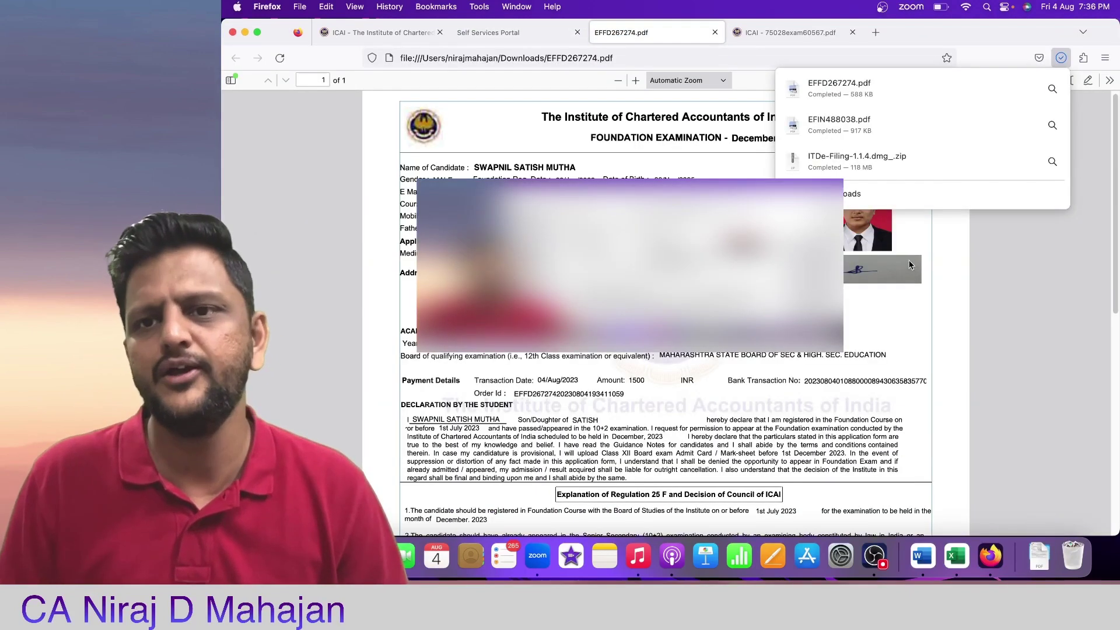
# Step: Close the Downloads panel to view the Foundation Examination December 2023 form PDF
pyautogui.click(1087, 277)
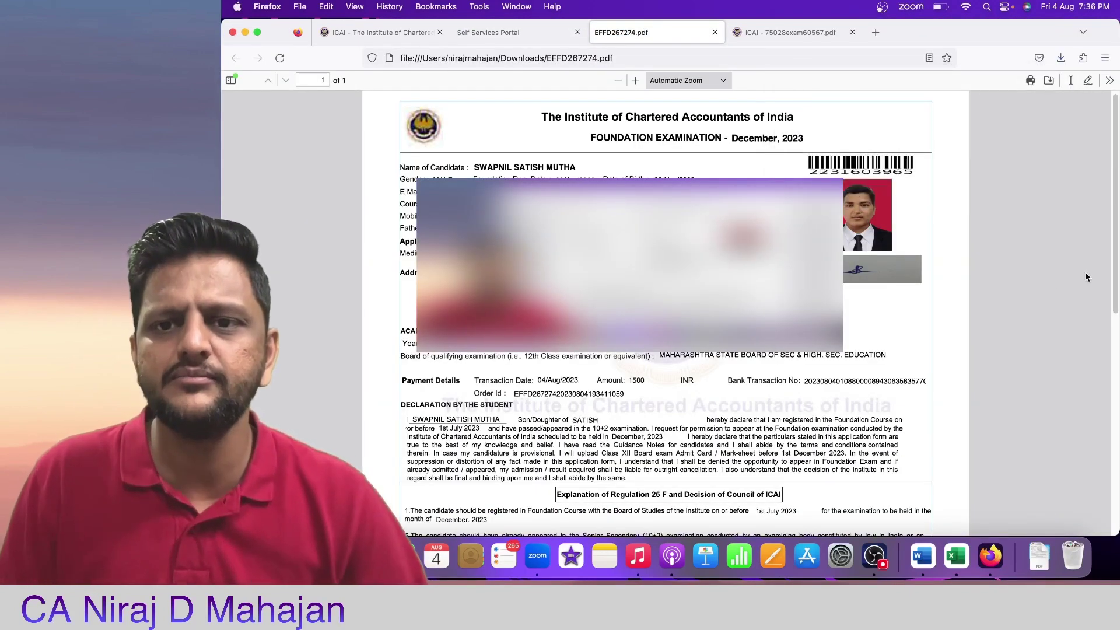